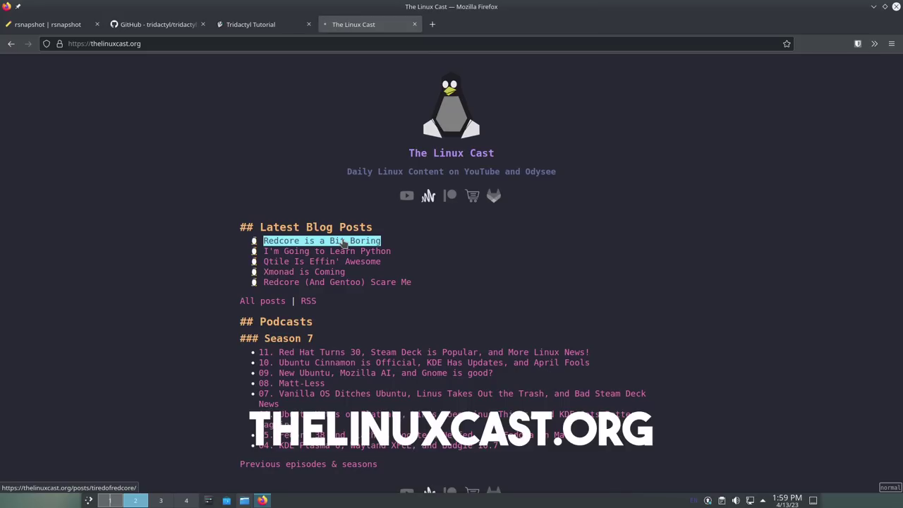
Step: Open the 'Redcore is a Bit Boring' post and scroll through it
{"action": "left_click", "coordinate": [342, 241]}
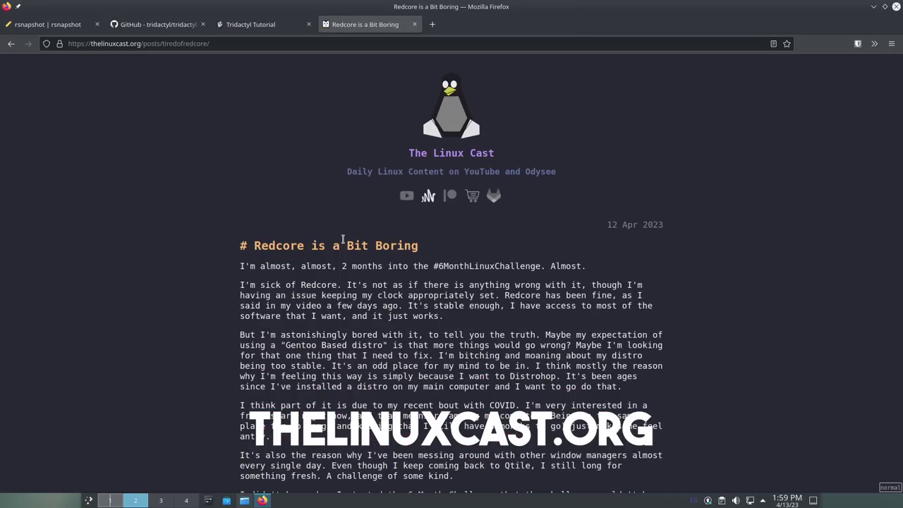
{"action": "scroll", "coordinate": [342, 240], "scroll_direction": "down", "scroll_amount": 5}
{"action": "scroll", "coordinate": [342, 240], "scroll_direction": "up", "scroll_amount": 5}
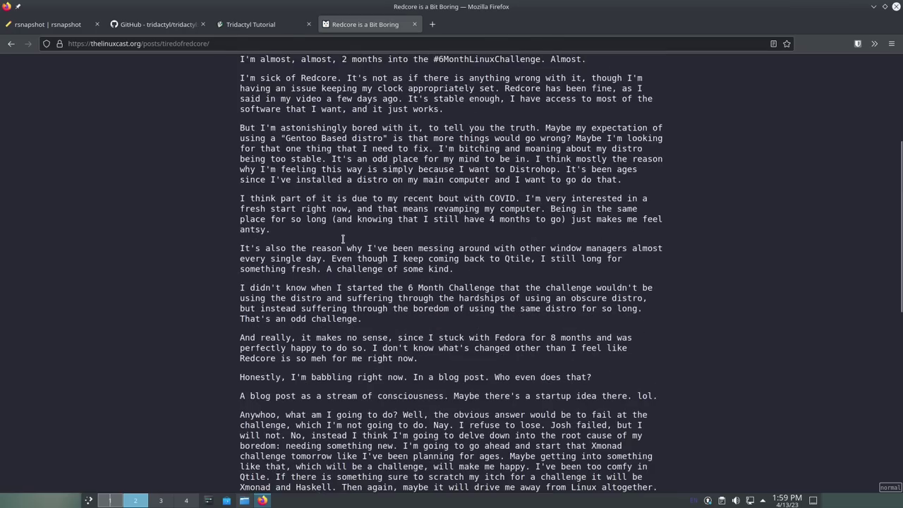
{"action": "scroll", "coordinate": [342, 240], "scroll_direction": "down", "scroll_amount": 10}
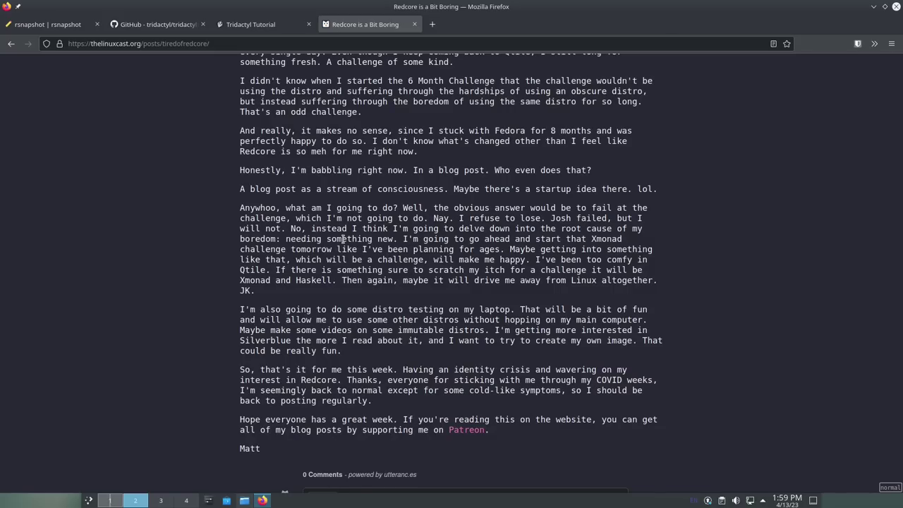
Step: Go back to the home page and forward again, then jump to the post's bottom and top
{"action": "key", "text": "shift+h"}
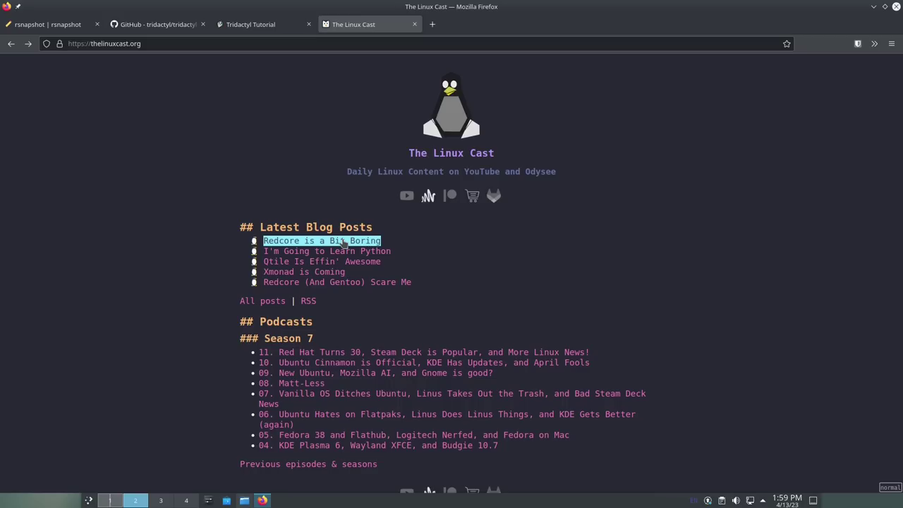
{"action": "key", "text": "shift+l"}
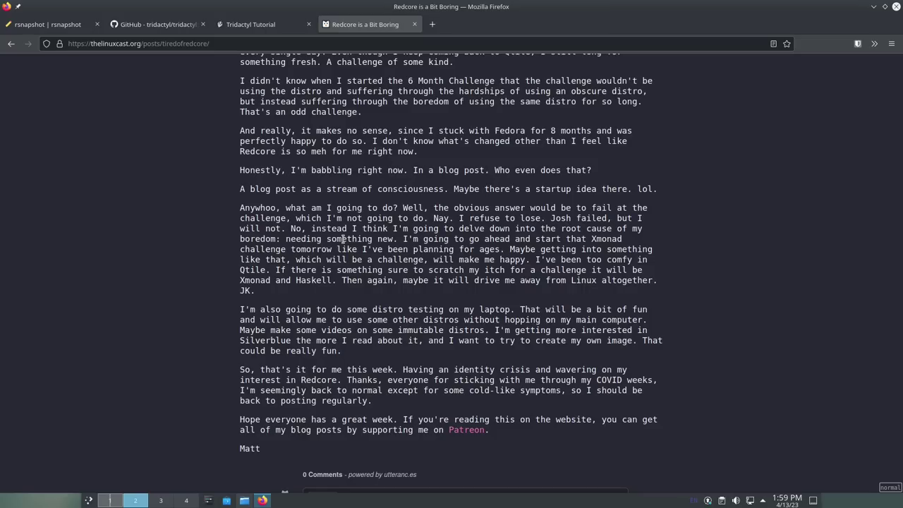
{"action": "key", "text": "shift+g"}
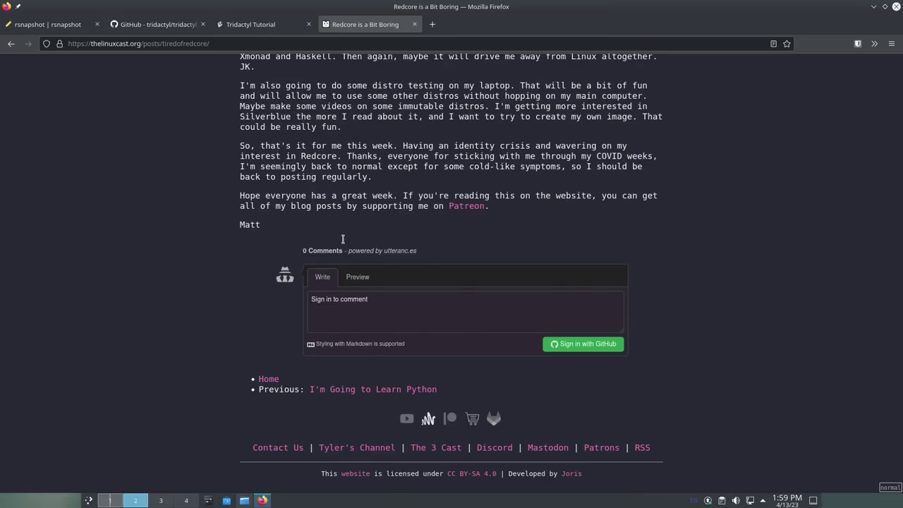
{"action": "key", "text": "g"}
{"action": "key", "text": "g"}
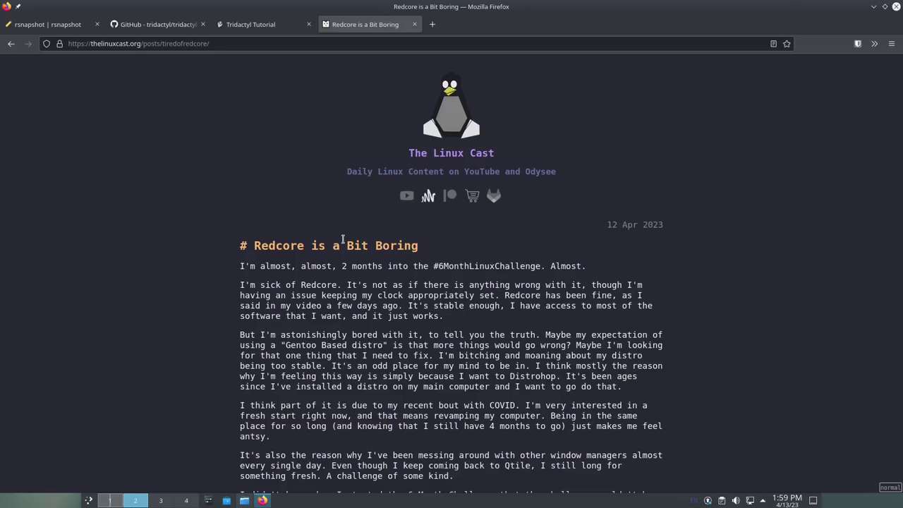
{"action": "scroll", "coordinate": [343, 238], "scroll_direction": "down", "scroll_amount": 3}
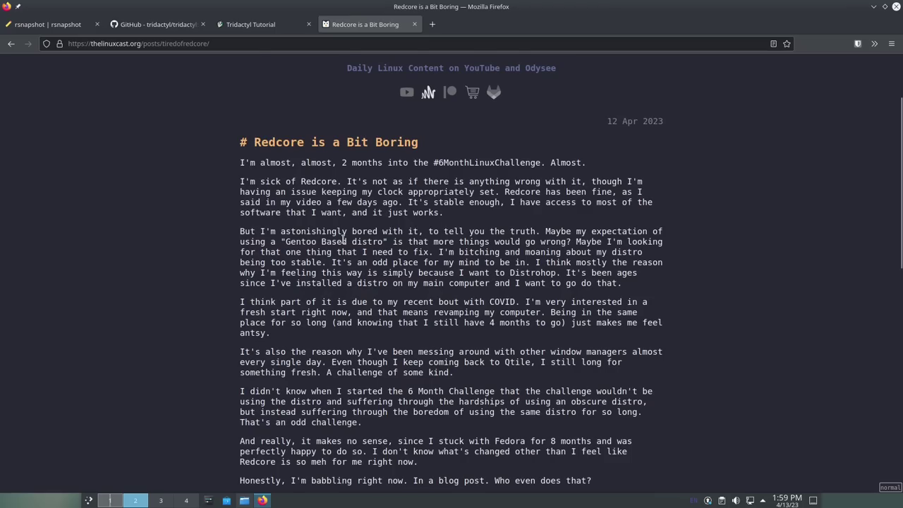
{"action": "scroll", "coordinate": [343, 239], "scroll_direction": "down", "scroll_amount": 3}
{"action": "scroll", "coordinate": [343, 240], "scroll_direction": "up", "scroll_amount": 3}
{"action": "scroll", "coordinate": [343, 240], "scroll_direction": "down", "scroll_amount": 3}
{"action": "scroll", "coordinate": [343, 242], "scroll_direction": "up", "scroll_amount": 3}
{"action": "scroll", "coordinate": [344, 242], "scroll_direction": "down", "scroll_amount": 3}
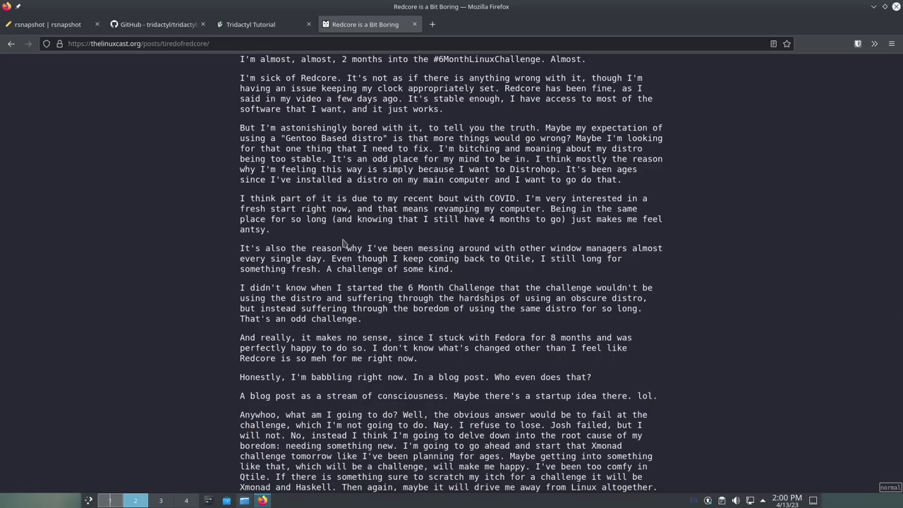
{"action": "scroll", "coordinate": [344, 244], "scroll_direction": "down", "scroll_amount": 3}
{"action": "scroll", "coordinate": [343, 239], "scroll_direction": "up", "scroll_amount": 3}
{"action": "key", "text": "grave"}
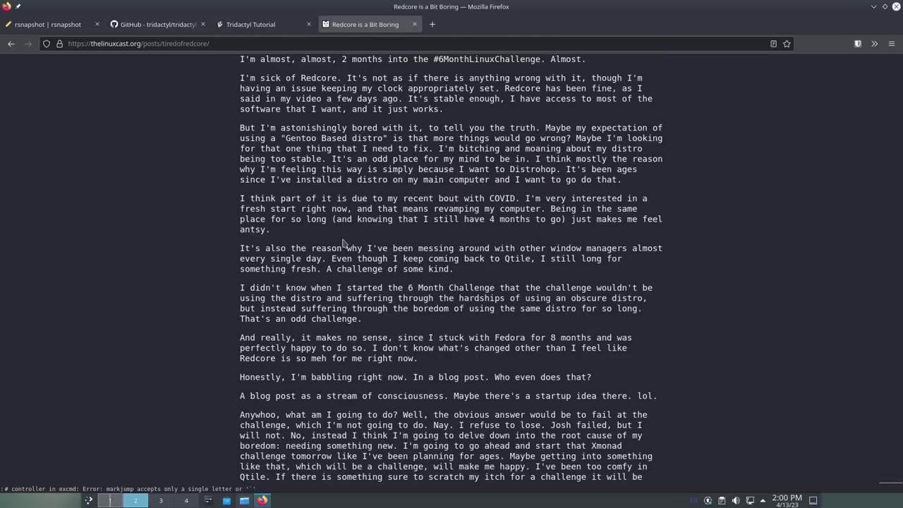
{"action": "scroll", "coordinate": [343, 244], "scroll_direction": "up", "scroll_amount": 6}
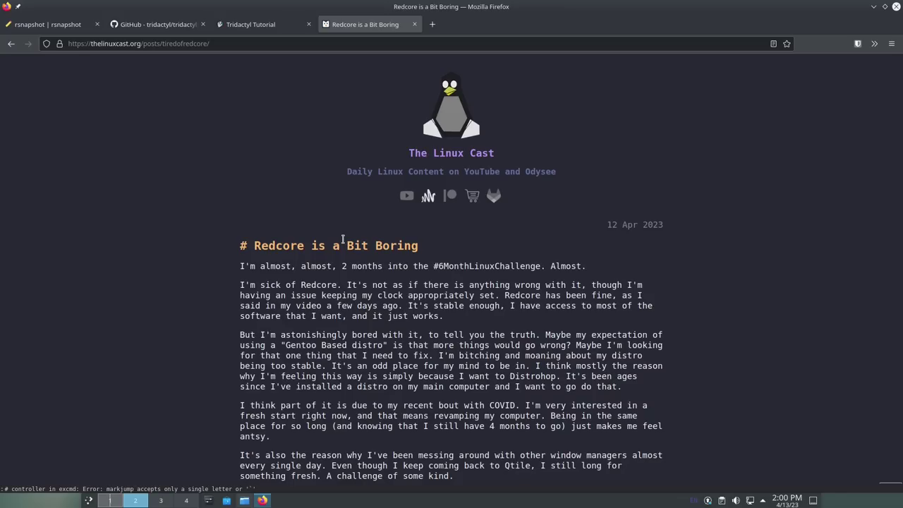
Step: Open a new tab with a Google search for 'the linux cast'
{"action": "key", "text": "t"}
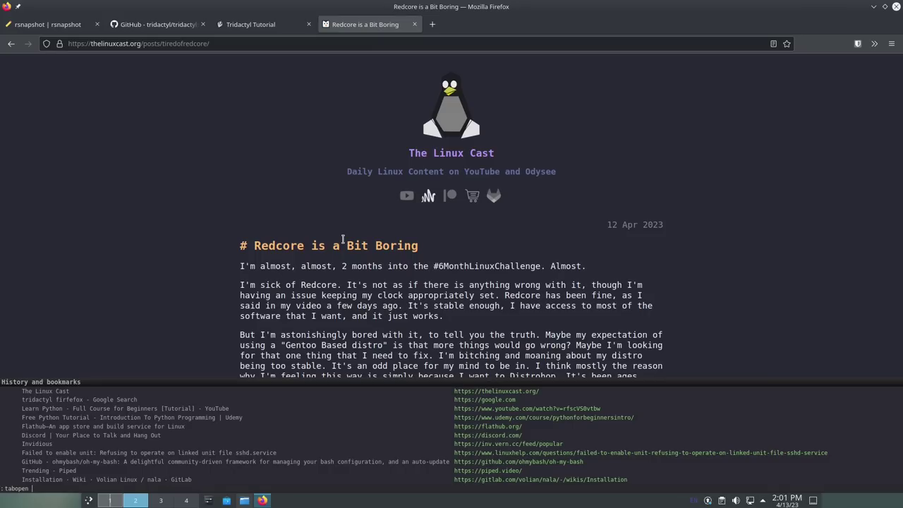
{"action": "type", "text": "the li"}
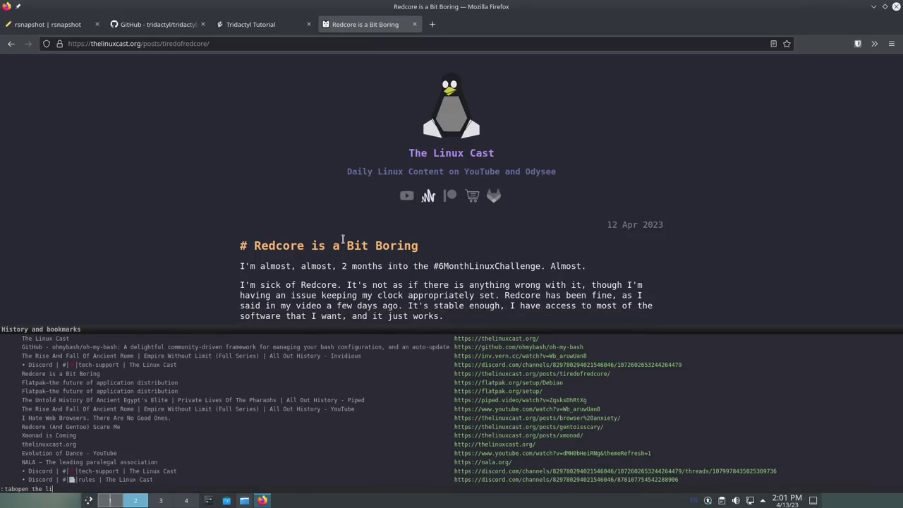
{"action": "type", "text": "nux cast"}
{"action": "key", "text": "Return"}
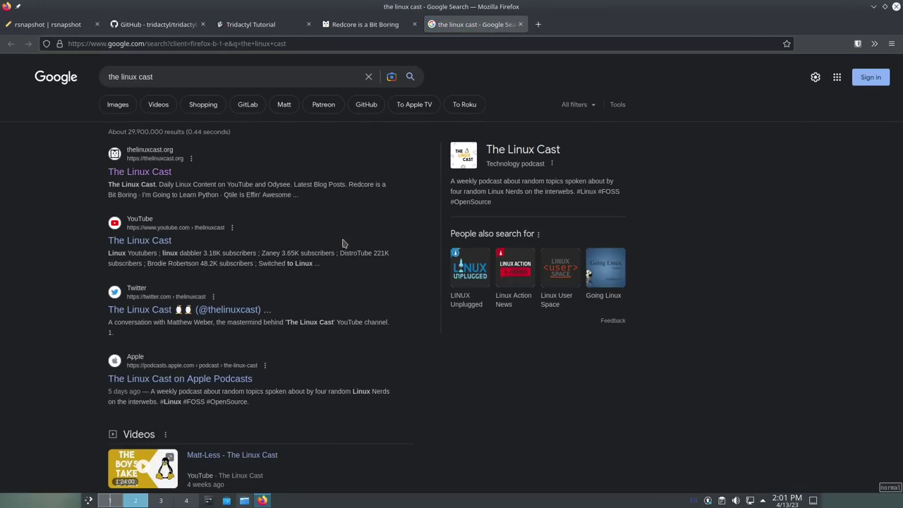
Step: Open theverge.com in another new tab
{"action": "key", "text": "t"}
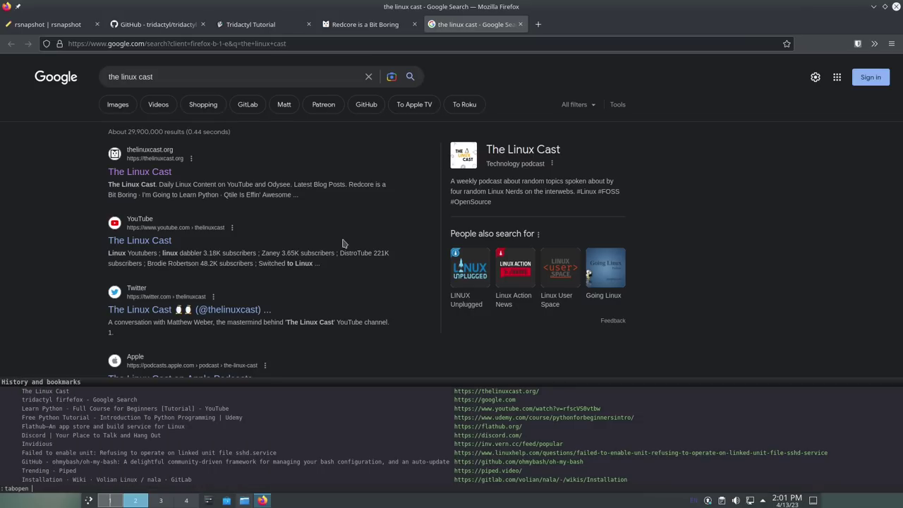
{"action": "type", "text": "theverge,.c"}
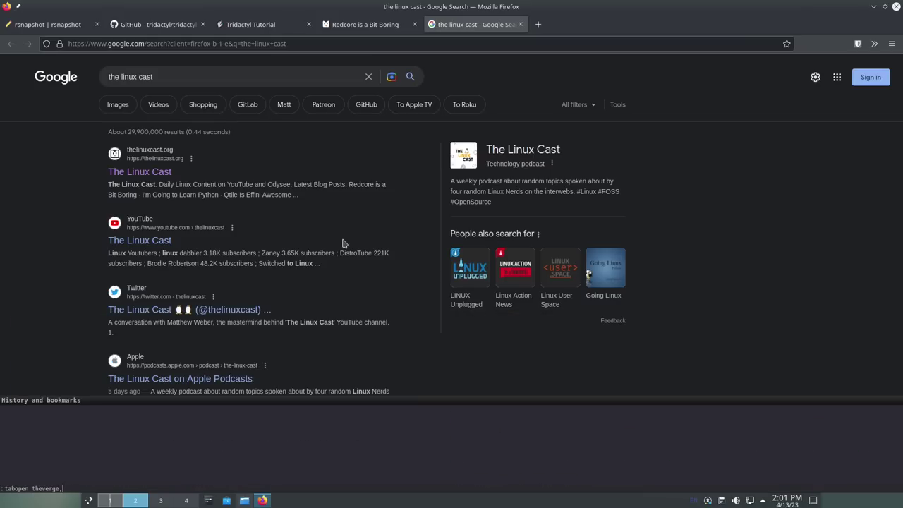
{"action": "key", "text": "BackSpace"}
{"action": "type", "text": ".com"}
{"action": "key", "text": "Return"}
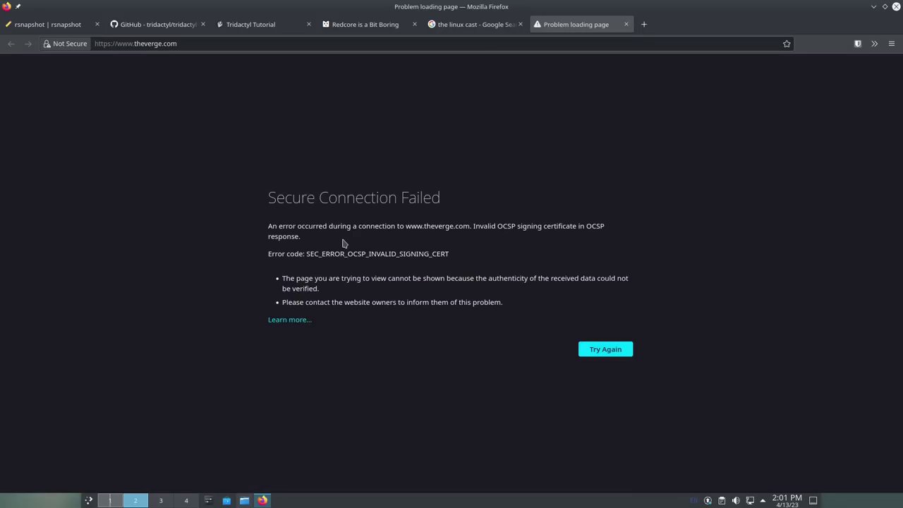
{"action": "left_click", "coordinate": [610, 350]}
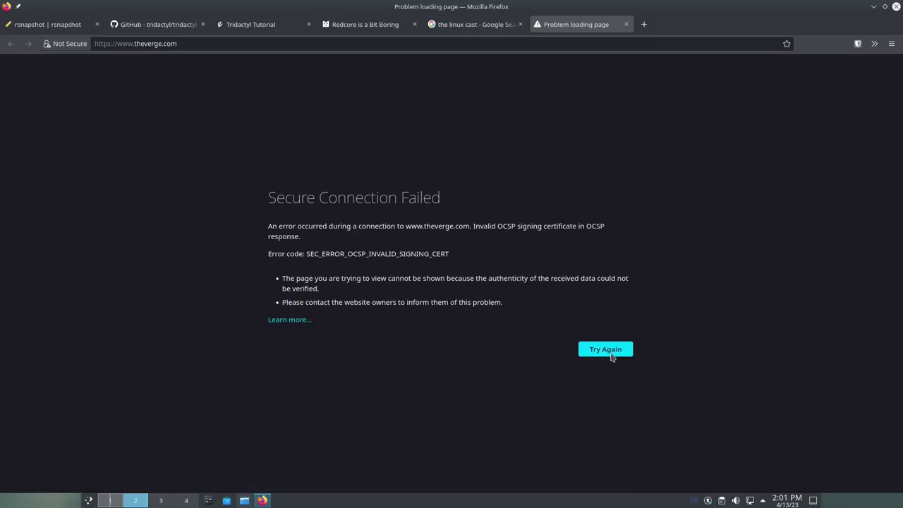
{"action": "left_click", "coordinate": [137, 44]}
{"action": "left_click", "coordinate": [150, 50]}
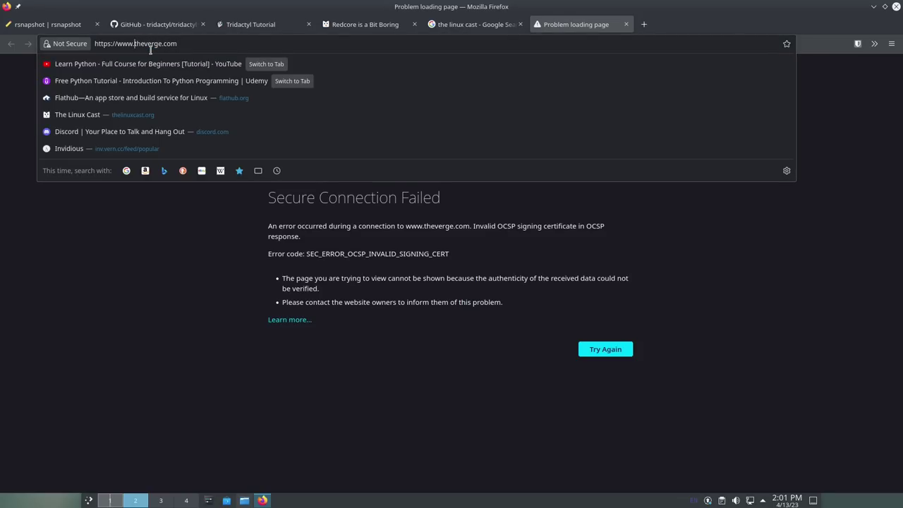
{"action": "key", "text": "BackSpace"}
{"action": "key", "text": "BackSpace"}
{"action": "key", "text": "BackSpace"}
{"action": "key", "text": "BackSpace"}
{"action": "key", "text": "Return"}
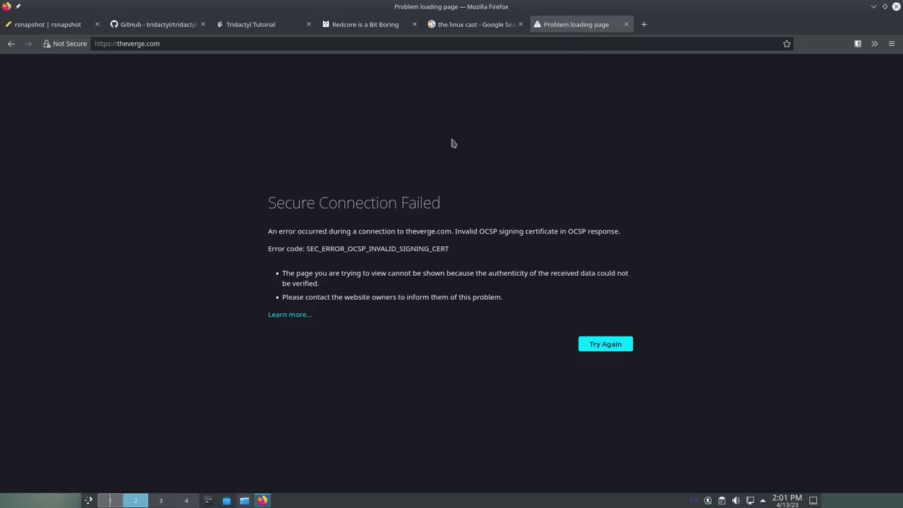
{"action": "left_click", "coordinate": [626, 25]}
{"action": "key", "text": "t"}
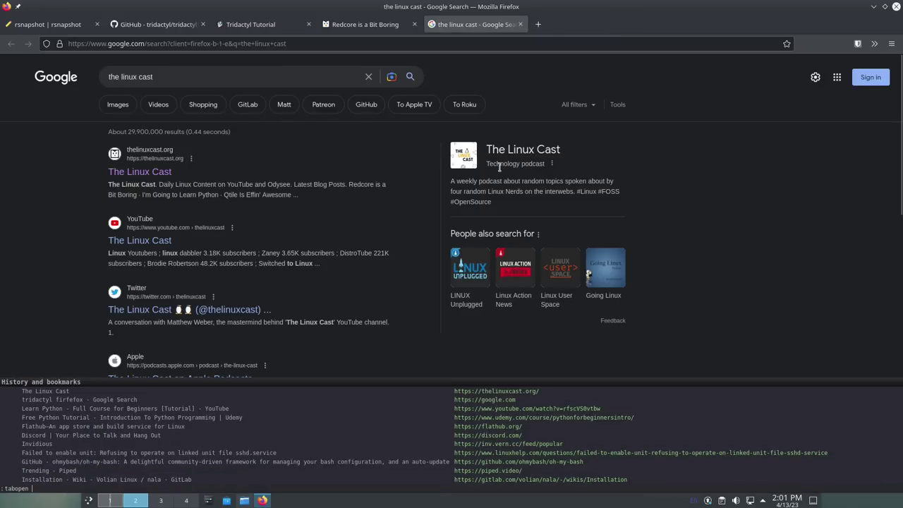
Step: Open thurrott.com in a new tab, then load thelinuxcast.org in it instead
{"action": "type", "text": "th"}
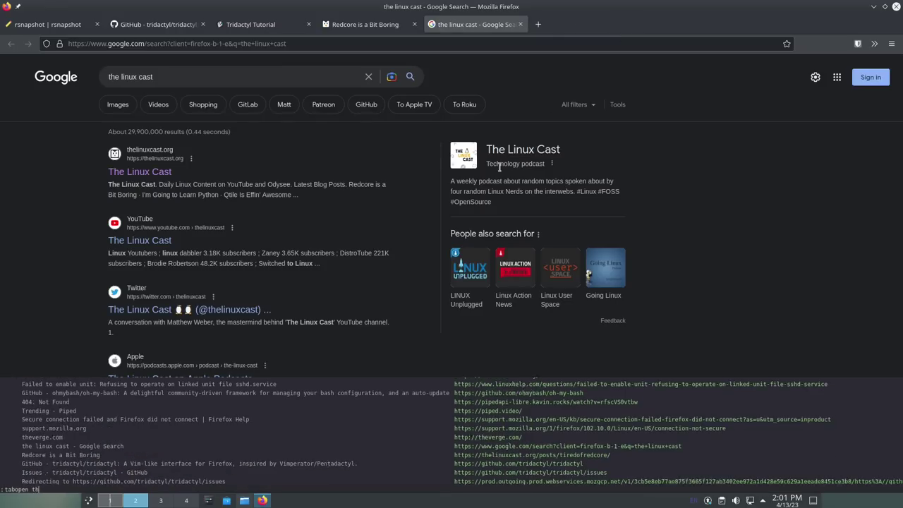
{"action": "type", "text": "urrott.com"}
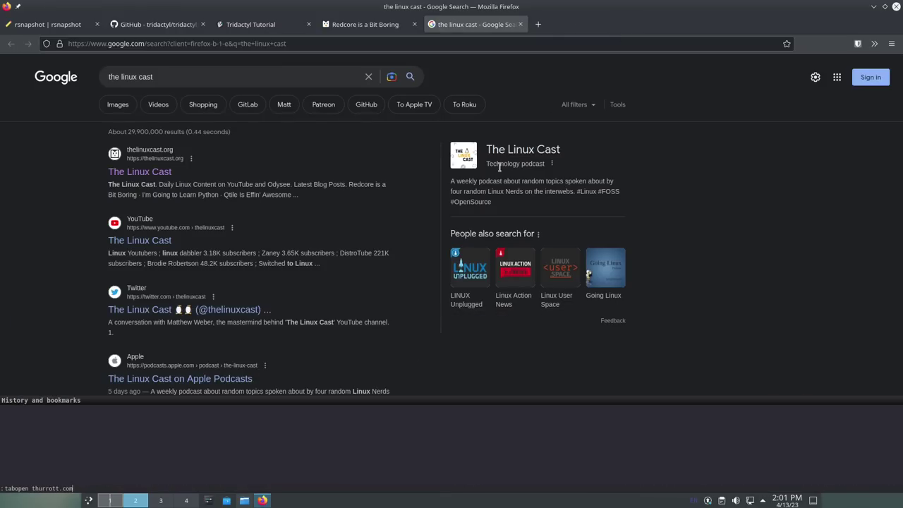
{"action": "key", "text": "Return"}
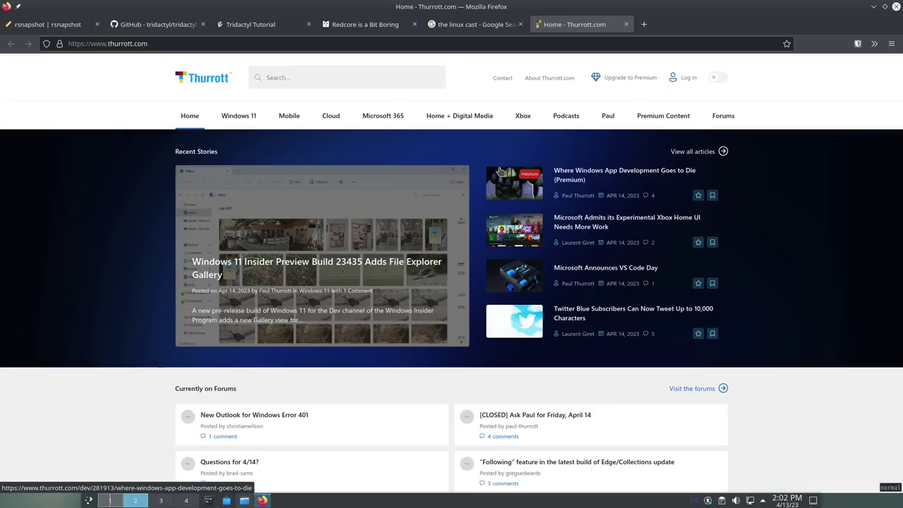
{"action": "key", "text": "t"}
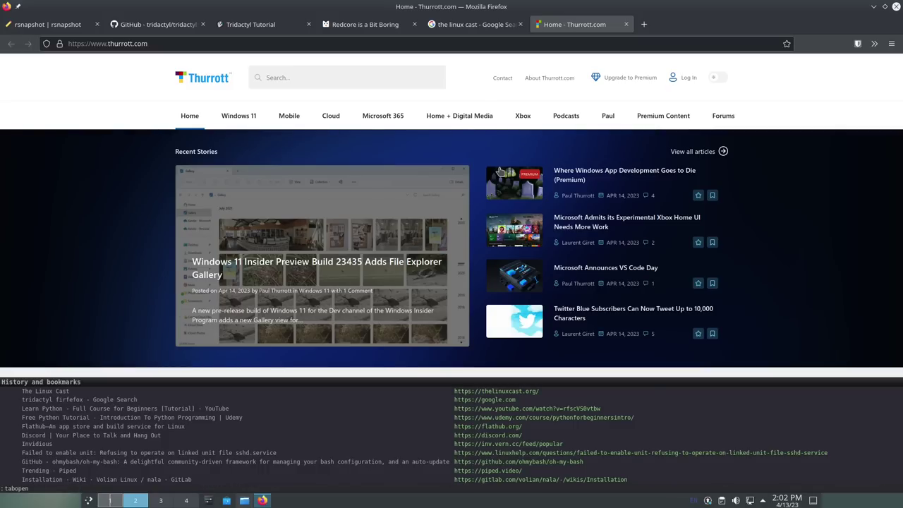
{"action": "key", "text": "Escape"}
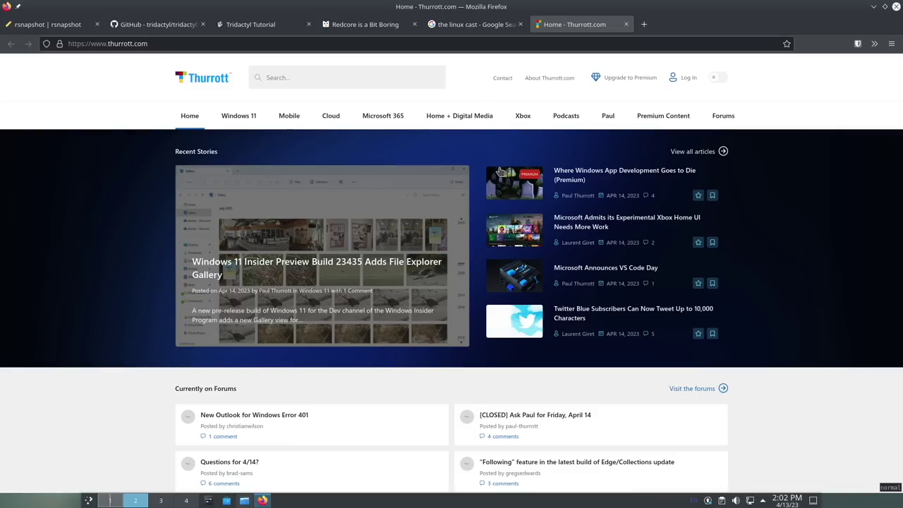
{"action": "type", "text": "open"}
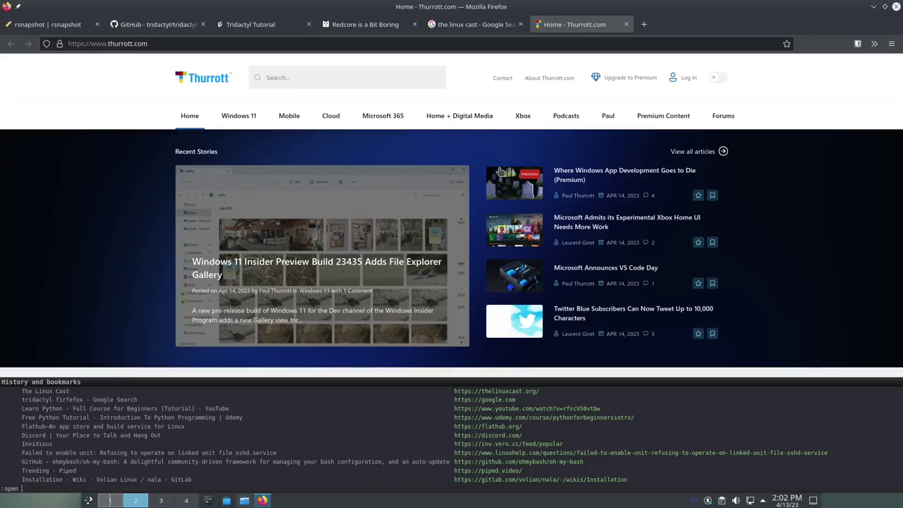
{"action": "type", "text": "thelinuxcast.org"}
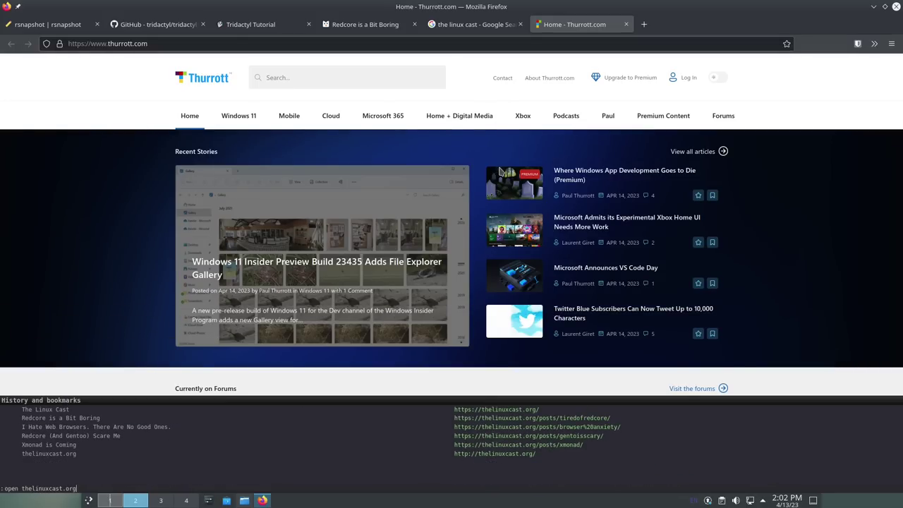
{"action": "key", "text": "Return"}
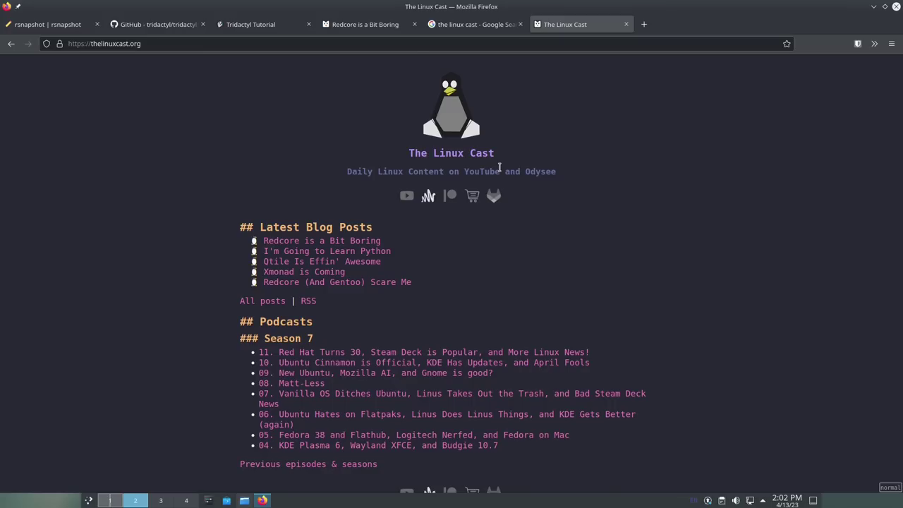
Step: Follow the 'I'm Going to Learn Python' post via link hints, then return to The Linux Cast home page
{"action": "key", "text": "f"}
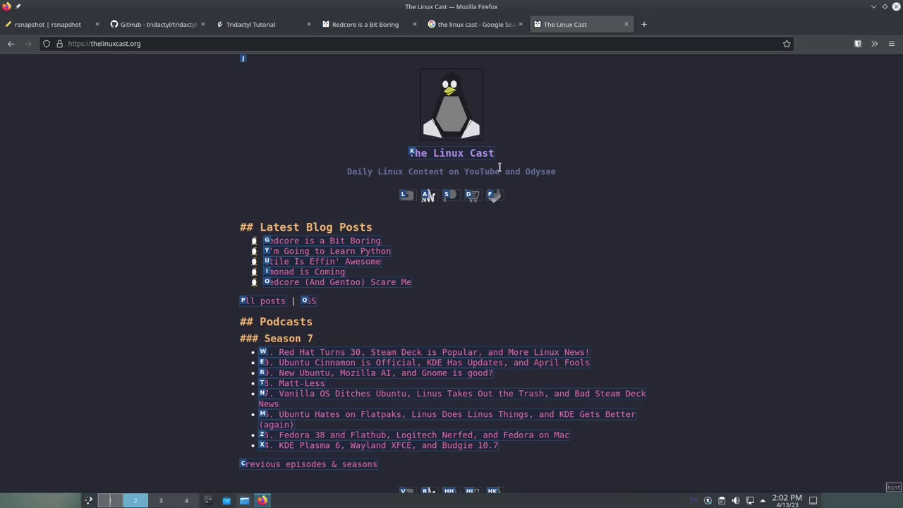
{"action": "key", "text": "y"}
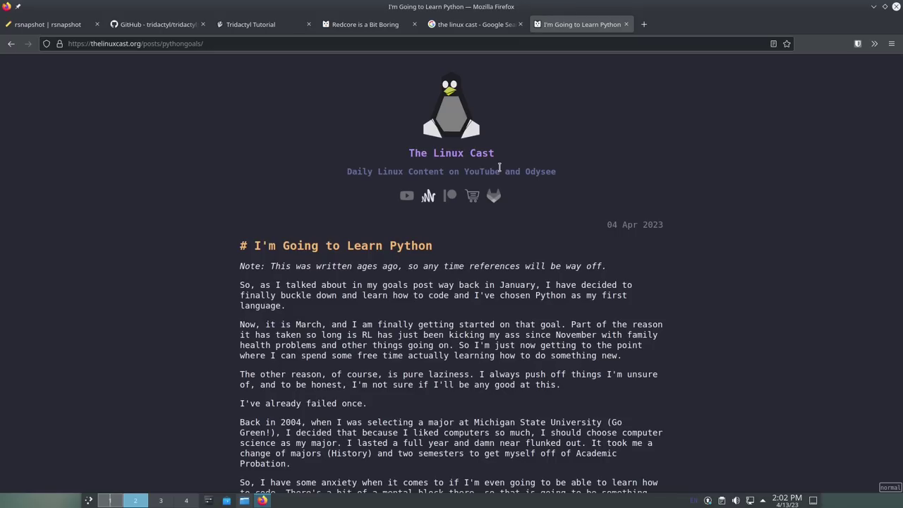
{"action": "key", "text": "shift+h"}
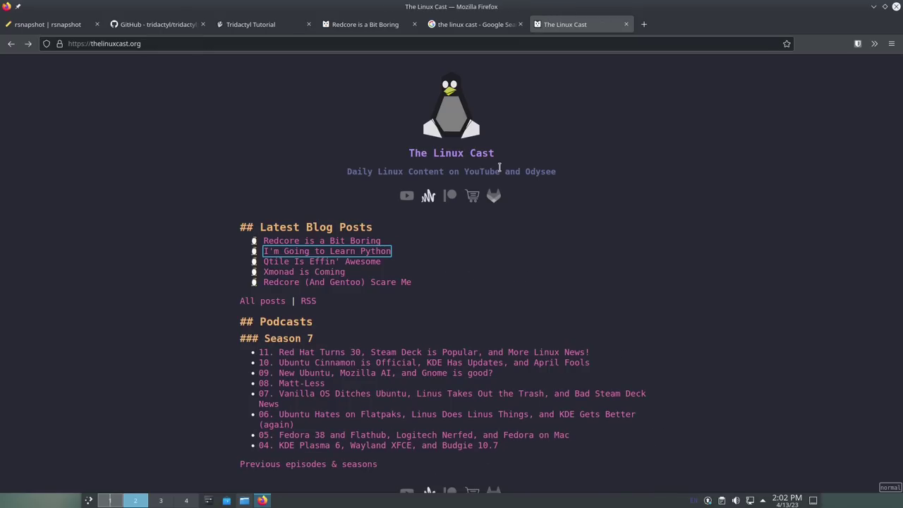
{"action": "key", "text": "f"}
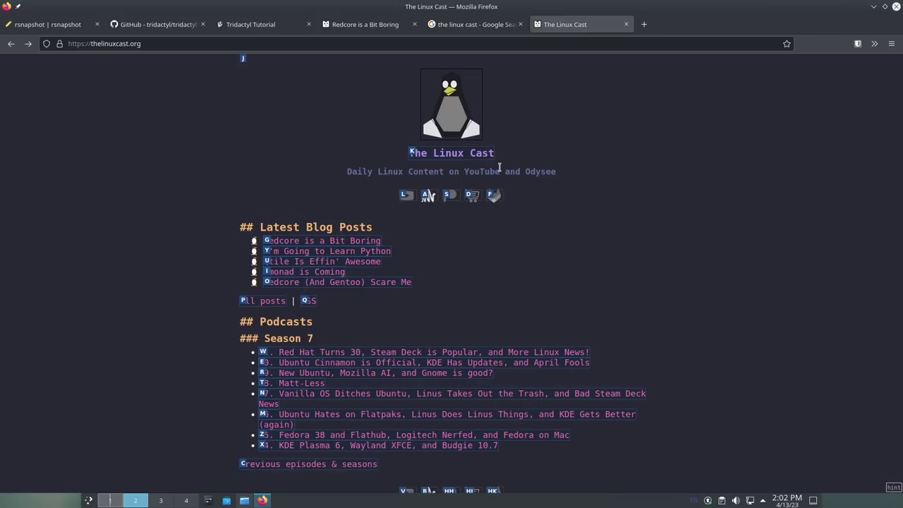
{"action": "key", "text": "Escape"}
Step: Load youtube with :open in the current tab and show link hints on it
{"action": "type", "text": "oyoutub"}
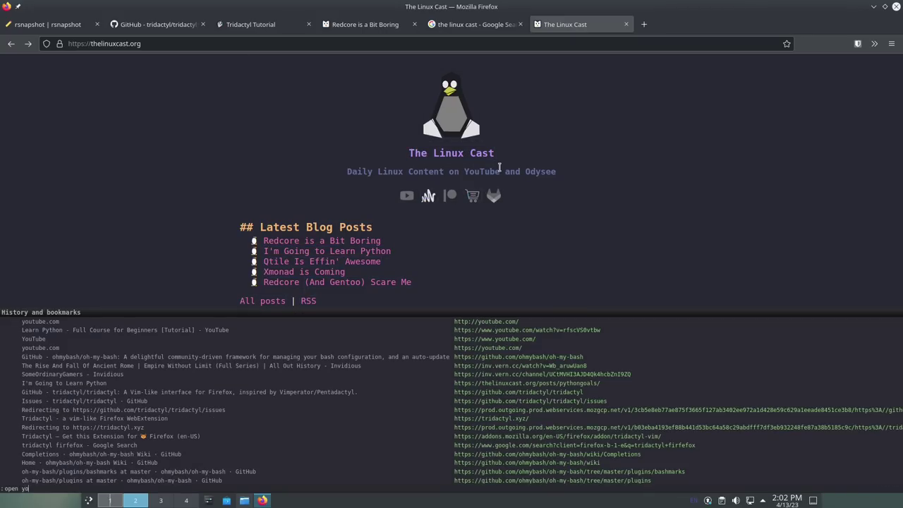
{"action": "type", "text": "e.co"}
{"action": "key", "text": "Return"}
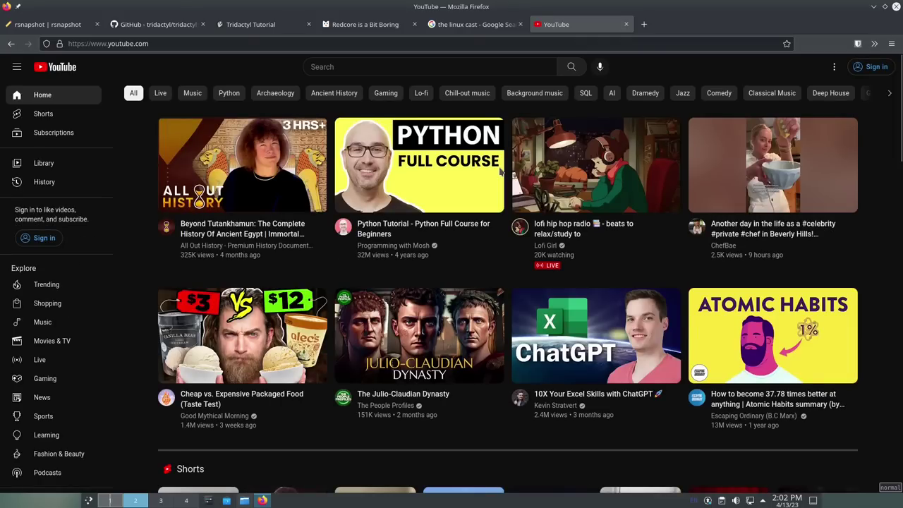
{"action": "key", "text": "f"}
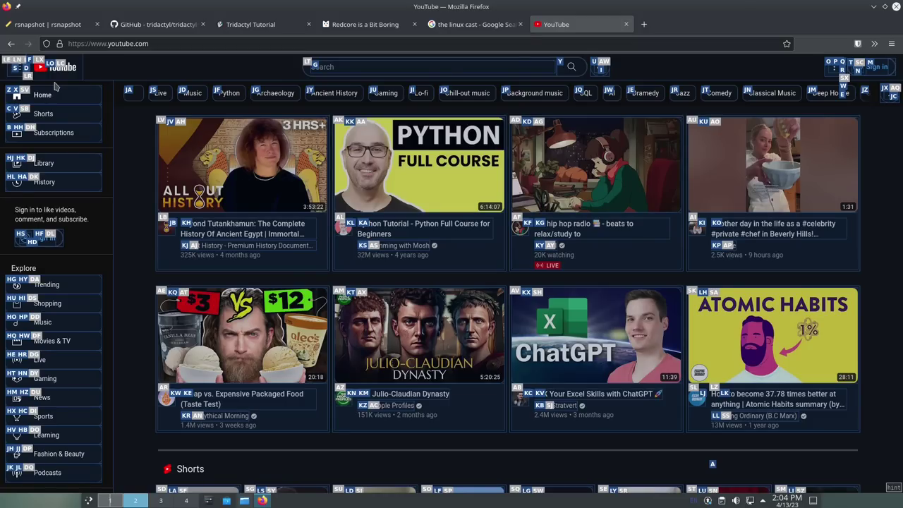
Step: Clear the Tridactyl hint labels from the YouTube page
{"action": "key", "text": "Escape"}
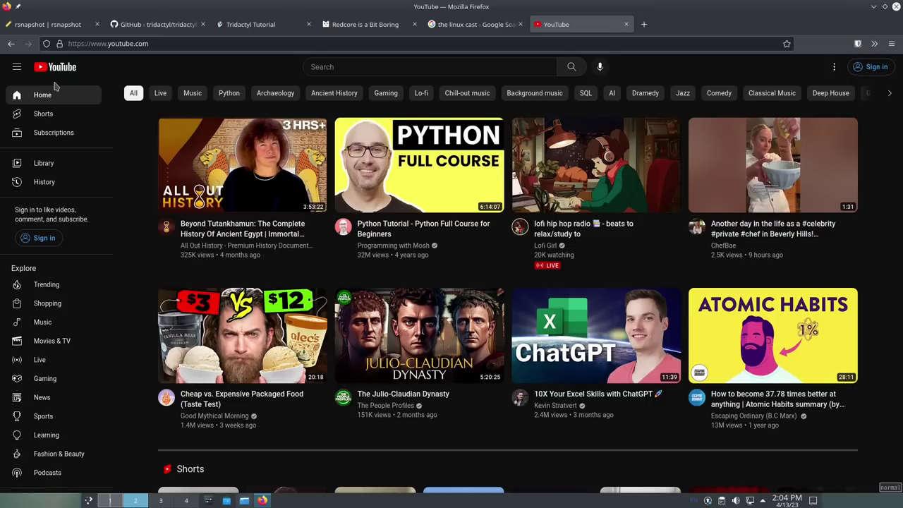
Step: Page down the YouTube feed to the Trending row, then open and close quick find
{"action": "key", "text": "Page_Down"}
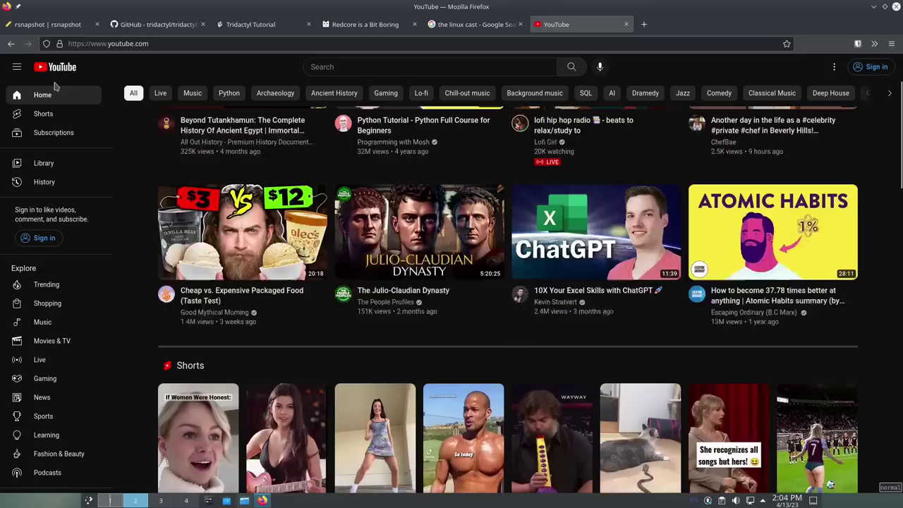
{"action": "key", "text": "Page_Up"}
{"action": "key", "text": "Page_Down"}
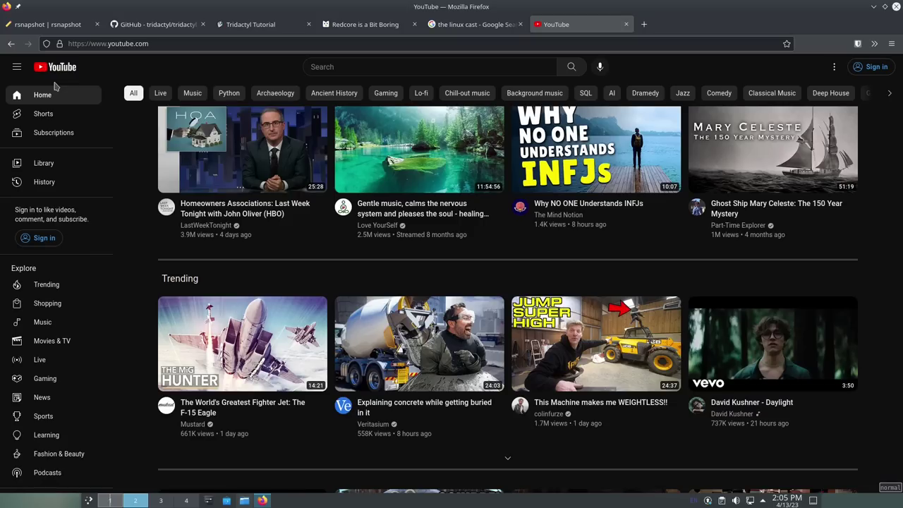
{"action": "key", "text": "slash"}
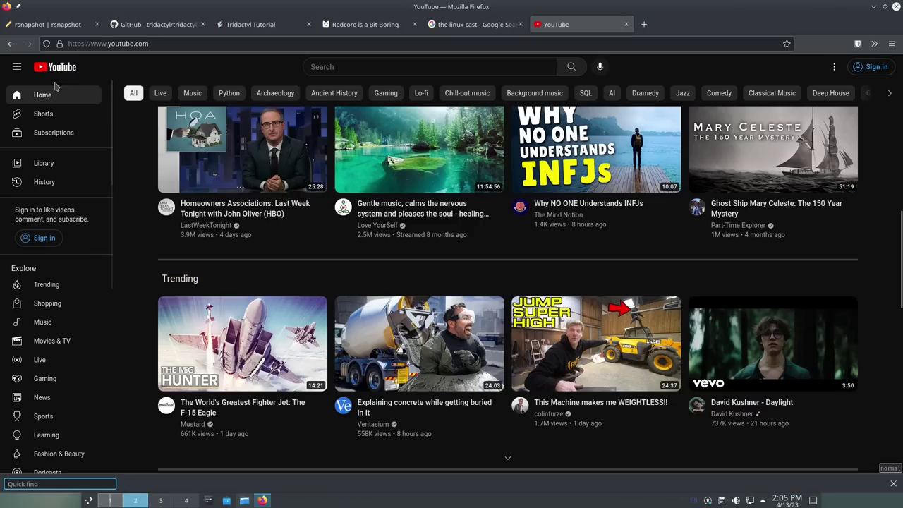
{"action": "key", "text": "Escape"}
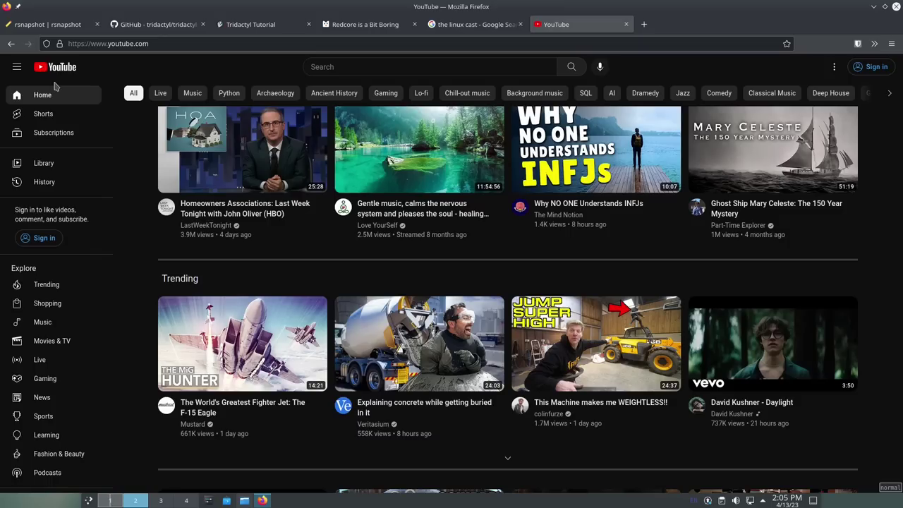
Step: Run :blacklistadd youtube.com on Tridactyl's command line
{"action": "key", "text": "colon"}
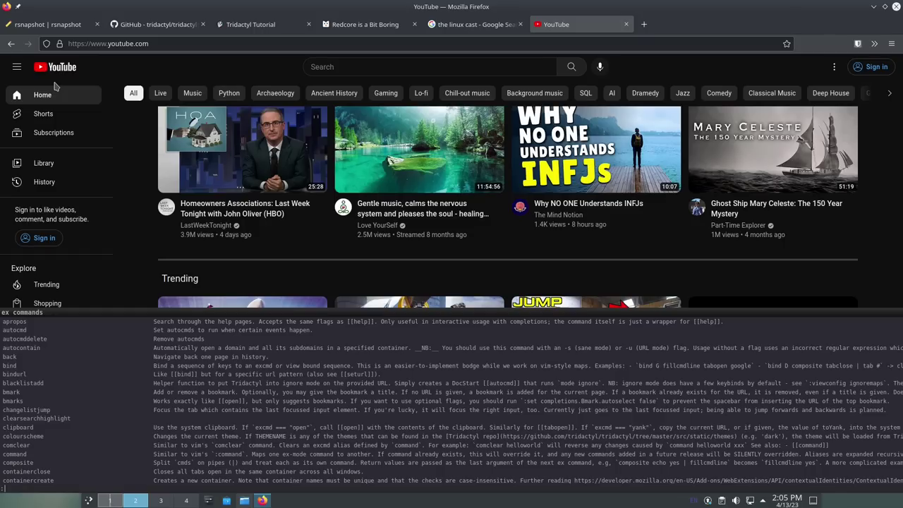
{"action": "type", "text": "black"}
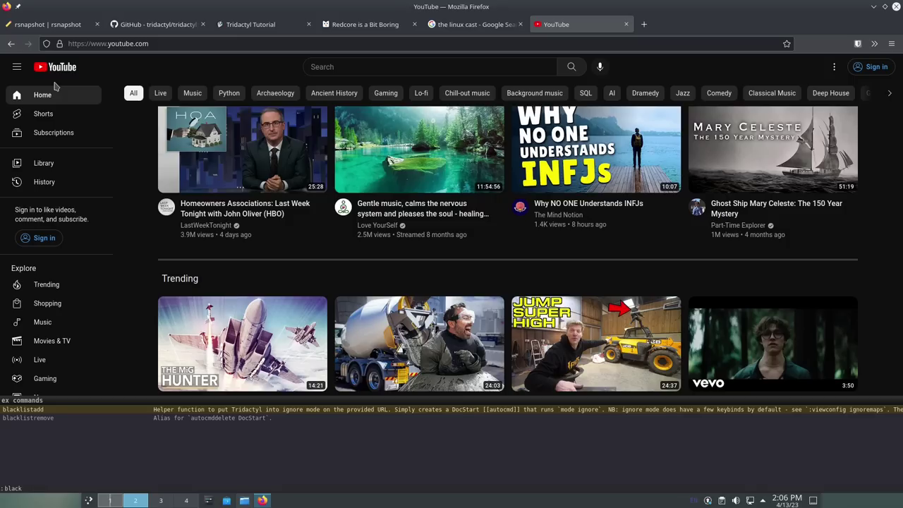
{"action": "key", "text": "Escape"}
{"action": "key", "text": "colon"}
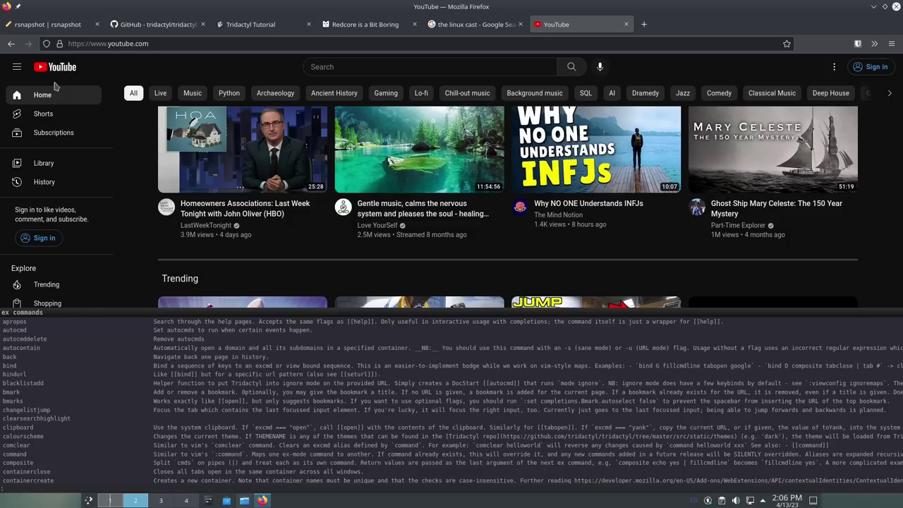
{"action": "type", "text": "blacklist"}
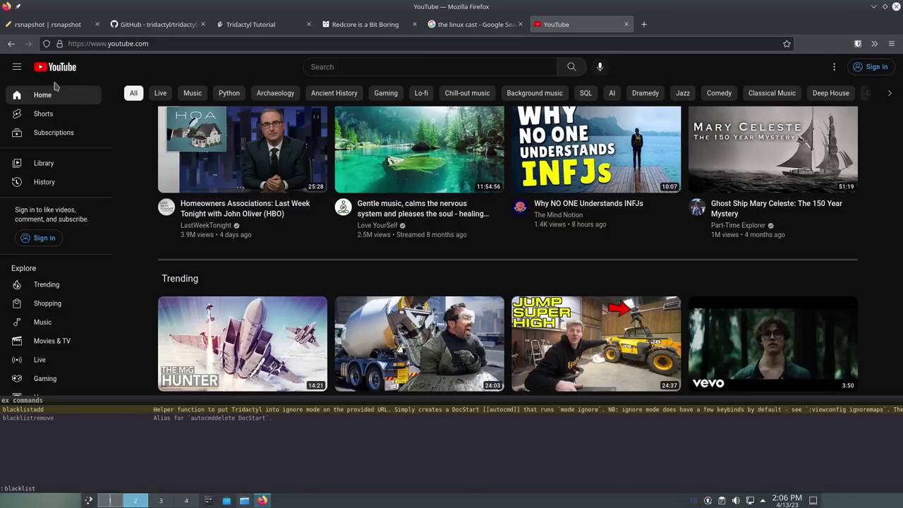
{"action": "key", "text": "Tab"}
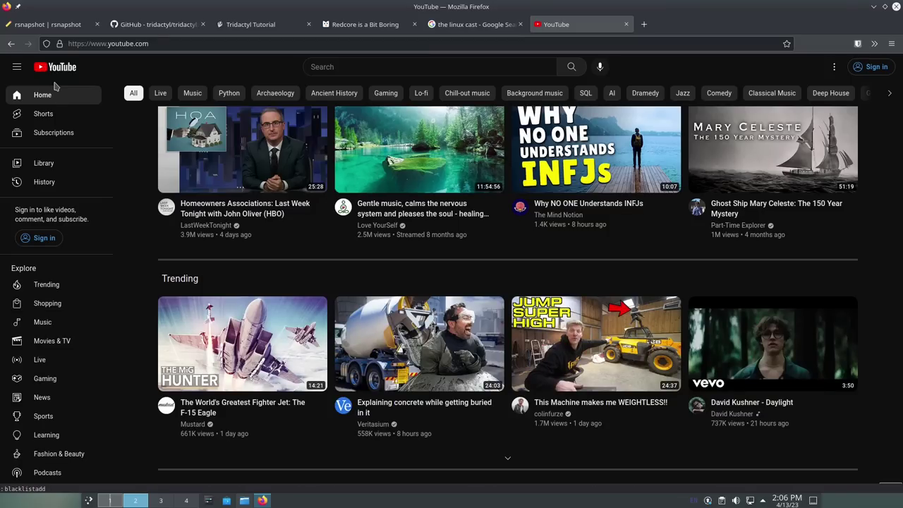
{"action": "type", "text": "youtube.com"}
{"action": "key", "text": "Return"}
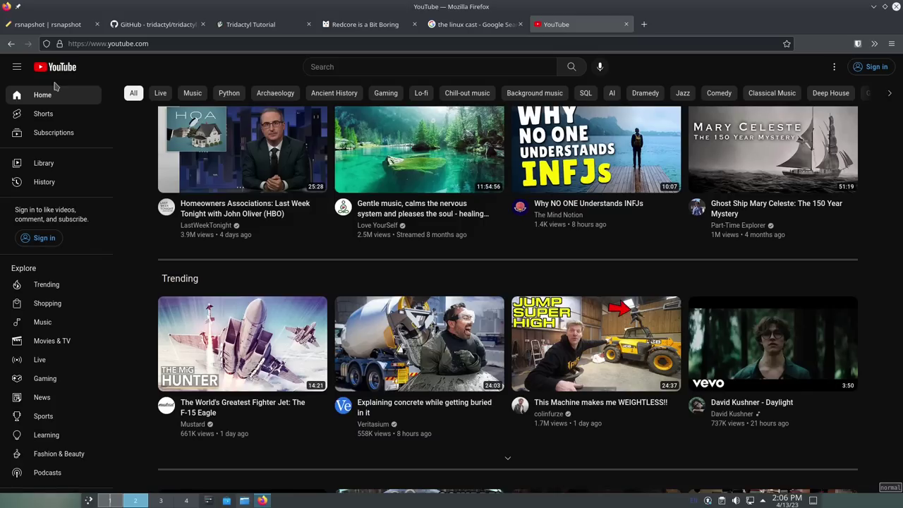
Step: Reload the YouTube page from the context menu so the blacklist takes effect
{"action": "right_click", "coordinate": [125, 76]}
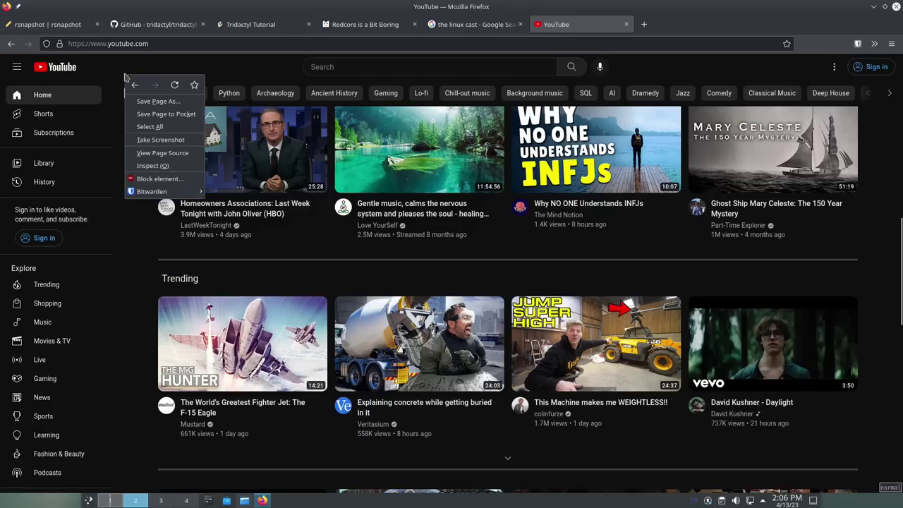
{"action": "left_click", "coordinate": [174, 85]}
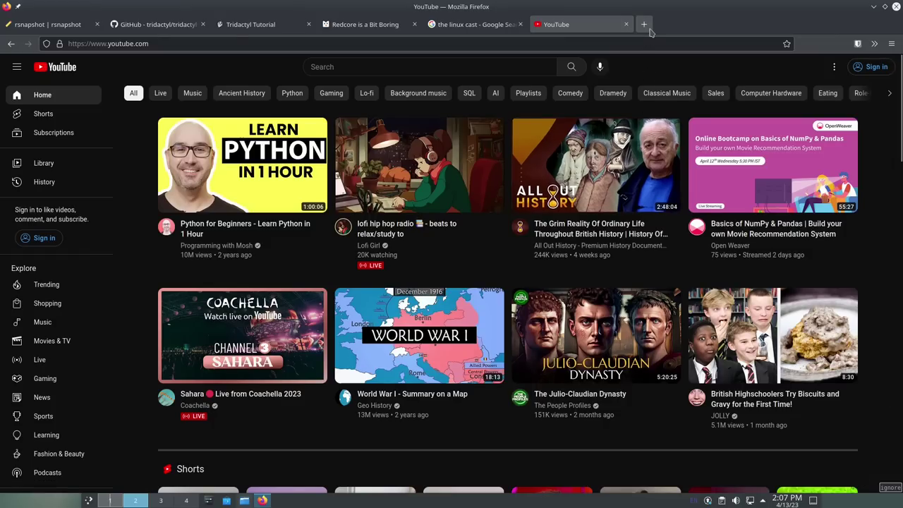
Step: Open a new tab on the Tridactyl 1.23.0 Top Tips page and bring up Tridactyl's ex-command list
{"action": "mouse_move", "coordinate": [663, 194]}
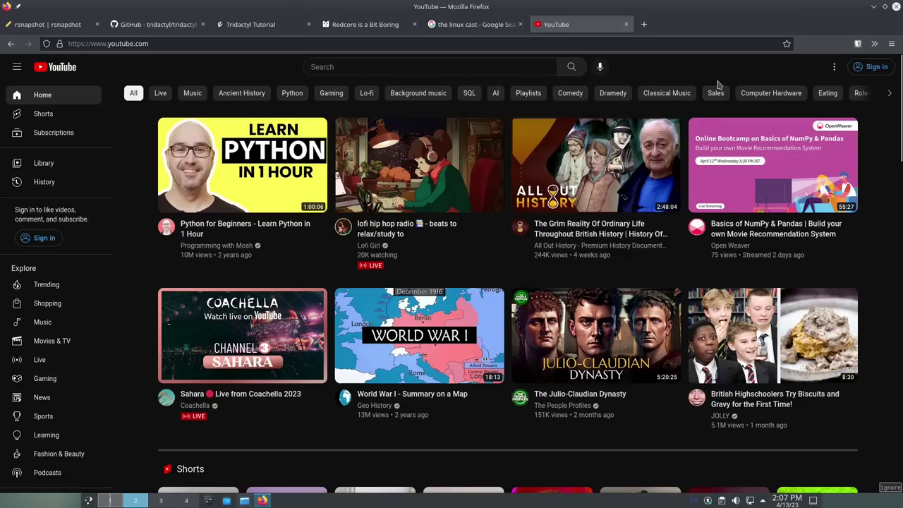
{"action": "left_click", "coordinate": [644, 25]}
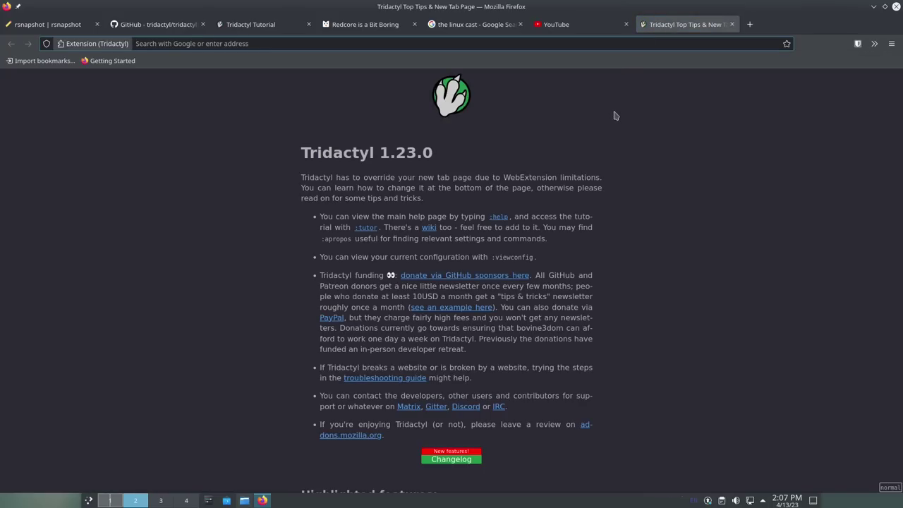
{"action": "type", "text": ":"}
{"action": "key", "text": "Escape"}
{"action": "triple_click", "coordinate": [167, 241]}
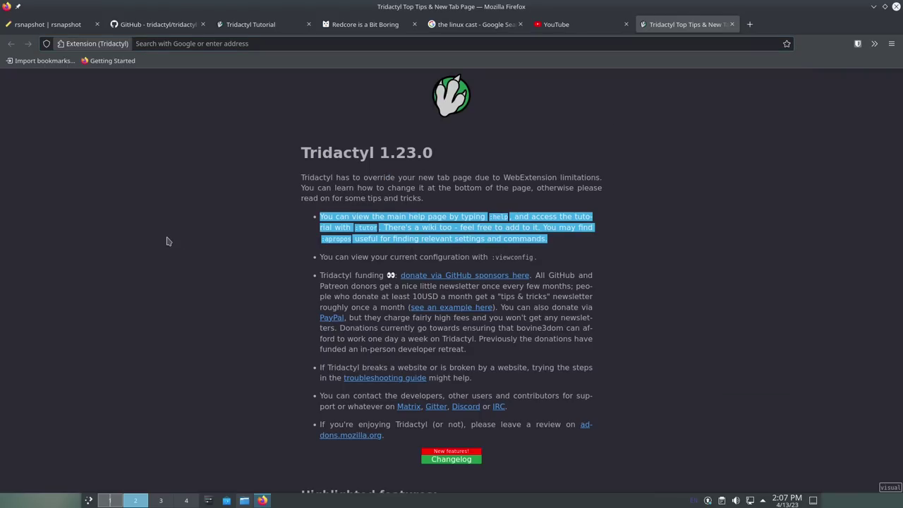
{"action": "key", "text": "colon"}
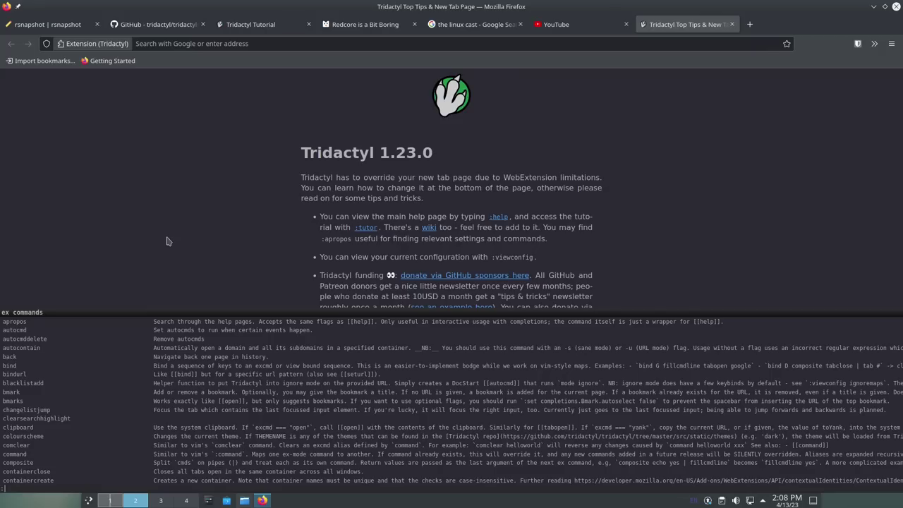
Step: Close the ex-command list and use ; hints with hint S to select the intro paragraph
{"action": "key", "text": "Escape"}
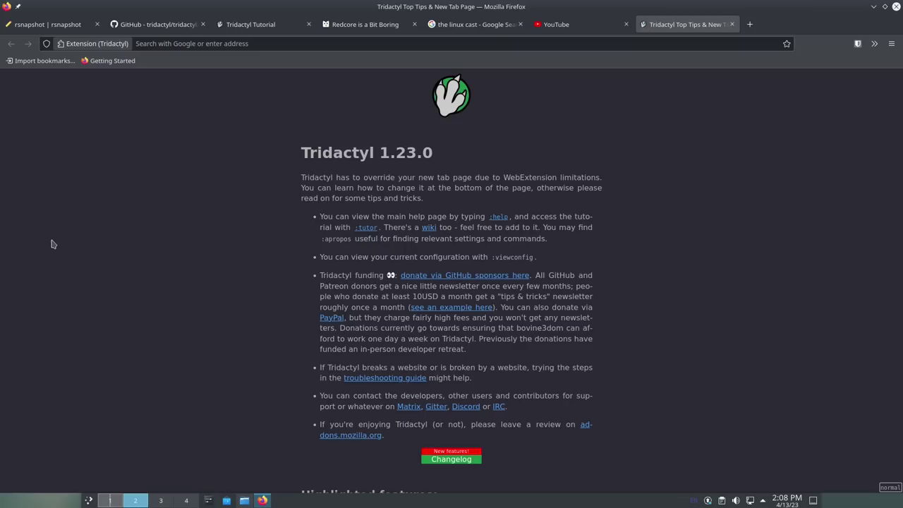
{"action": "key", "text": "f"}
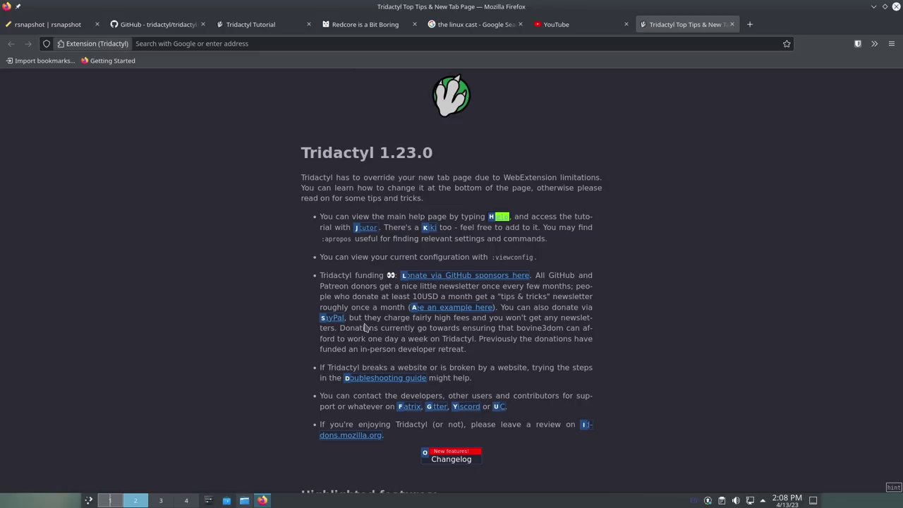
{"action": "key", "text": "Escape"}
{"action": "key", "text": "semicolon"}
{"action": "key", "text": "semicolon"}
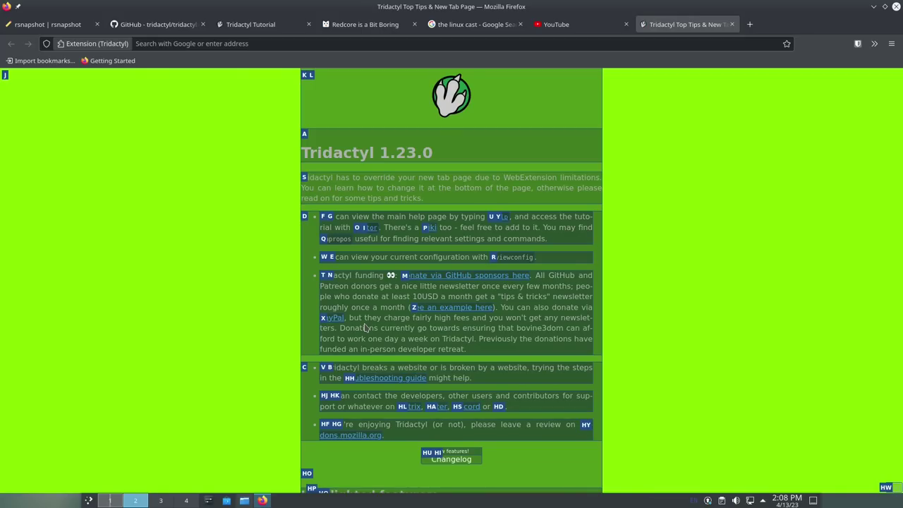
{"action": "key", "text": "s"}
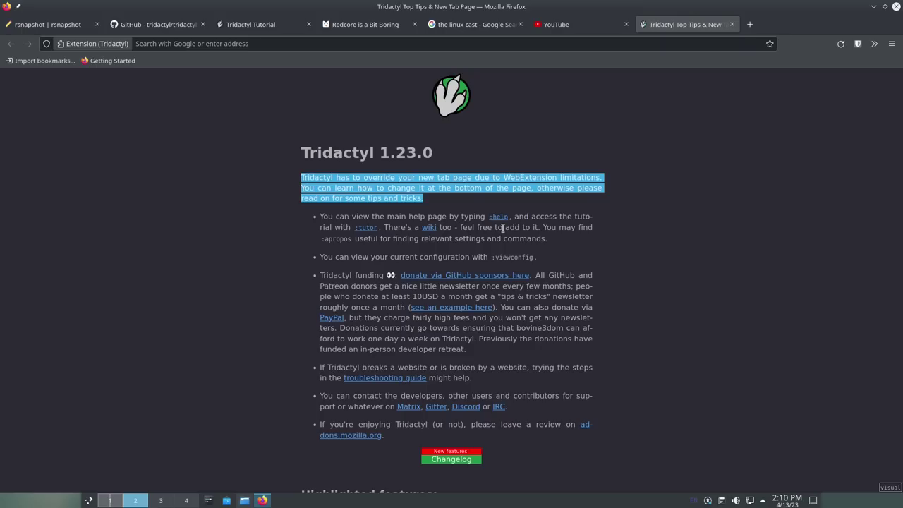
{"action": "key", "text": "v"}
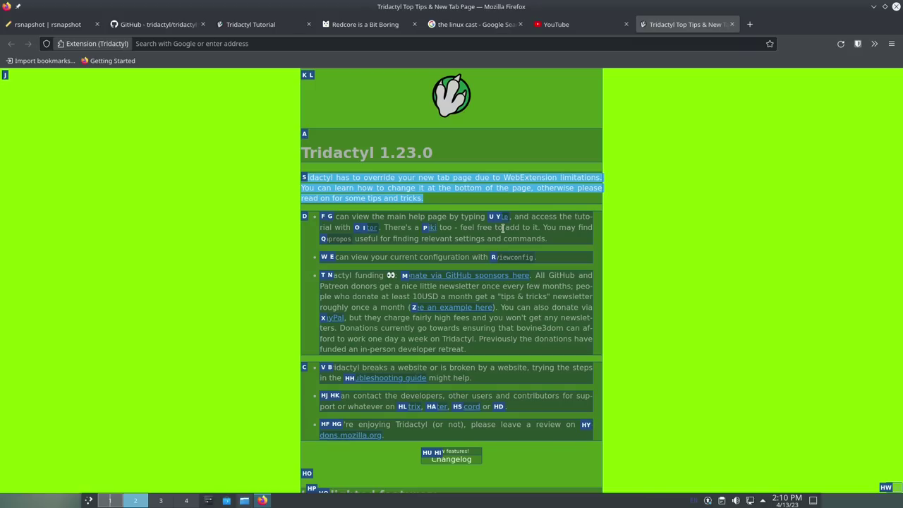
Step: Choose hint H to select the troubleshooting guide link text in visual mode
{"action": "key", "text": "h"}
{"action": "key", "text": "h"}
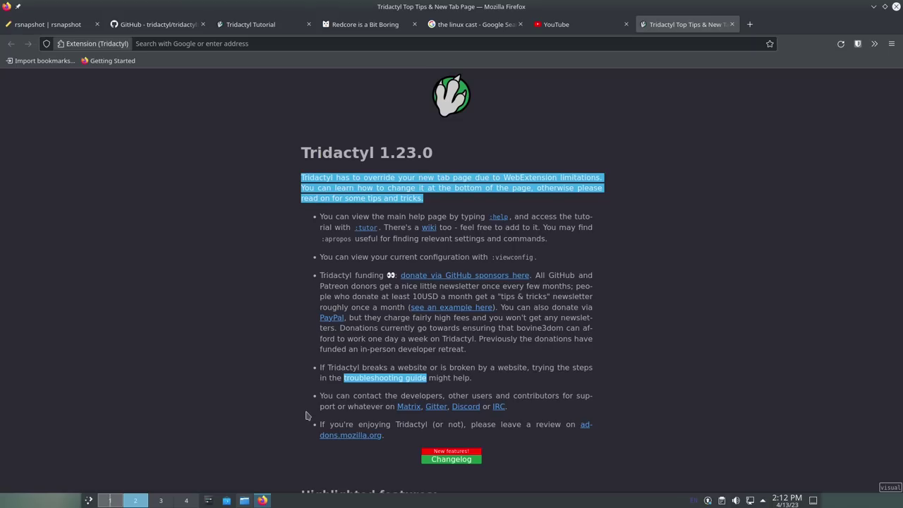
Step: Quick-find 'view' and put the caret on the match in the second bullet
{"action": "key", "text": "slash"}
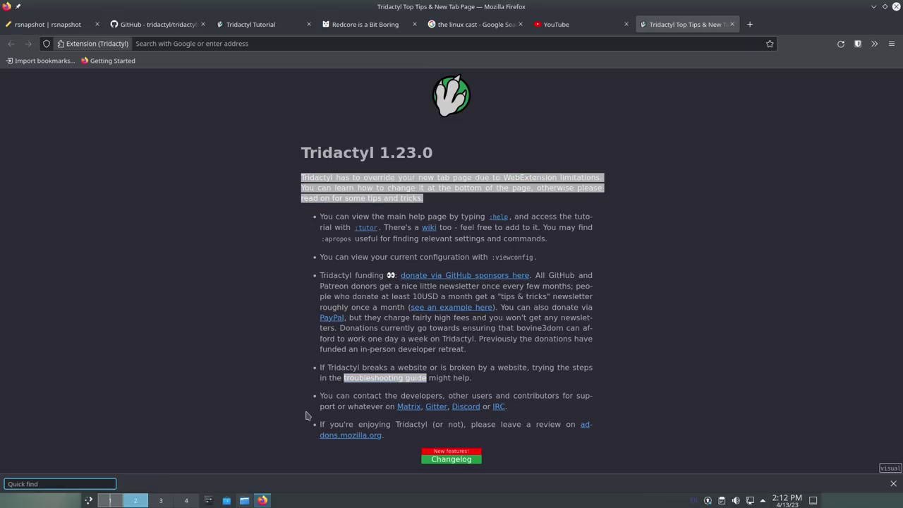
{"action": "type", "text": "view"}
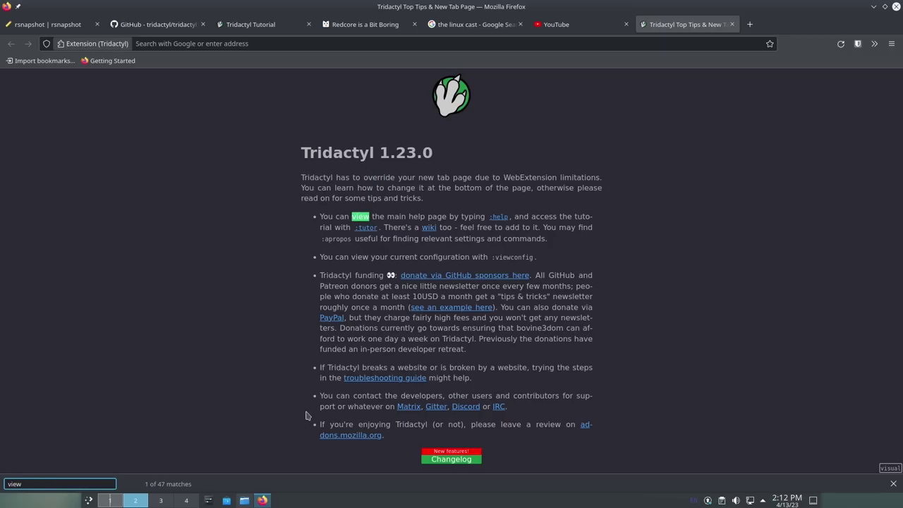
{"action": "key", "text": "Escape"}
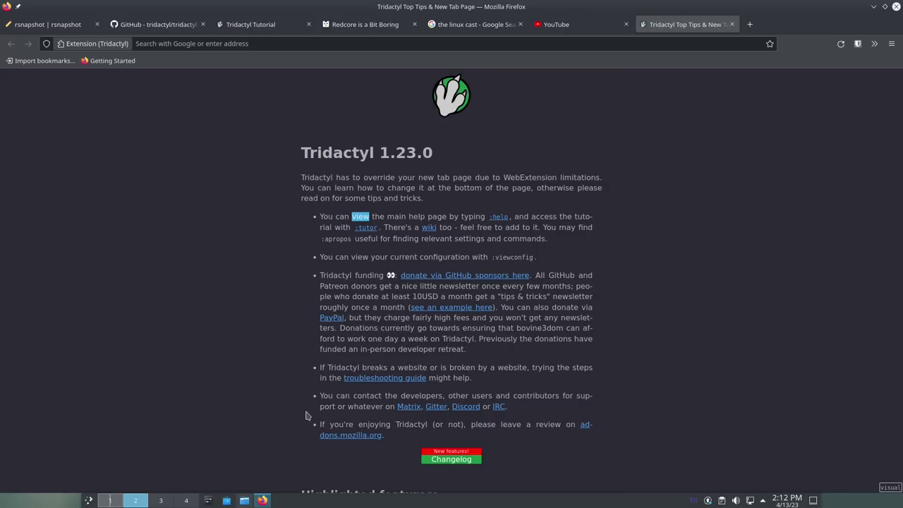
{"action": "left_click", "coordinate": [358, 258]}
{"action": "key", "text": "Escape"}
Step: Search 'view' again with the Ctrl+F find bar, then close it and scroll the page
{"action": "key", "text": "ctrl+f"}
{"action": "type", "text": "view"}
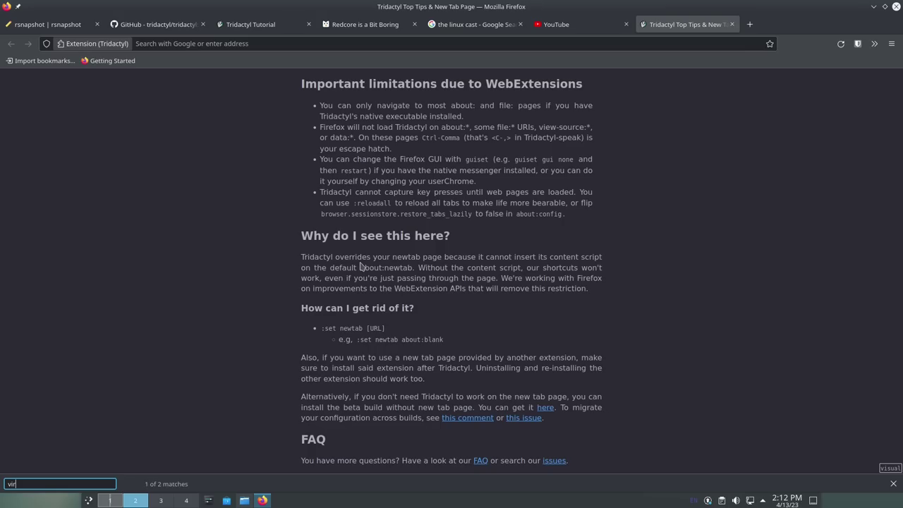
{"action": "key", "text": "Escape"}
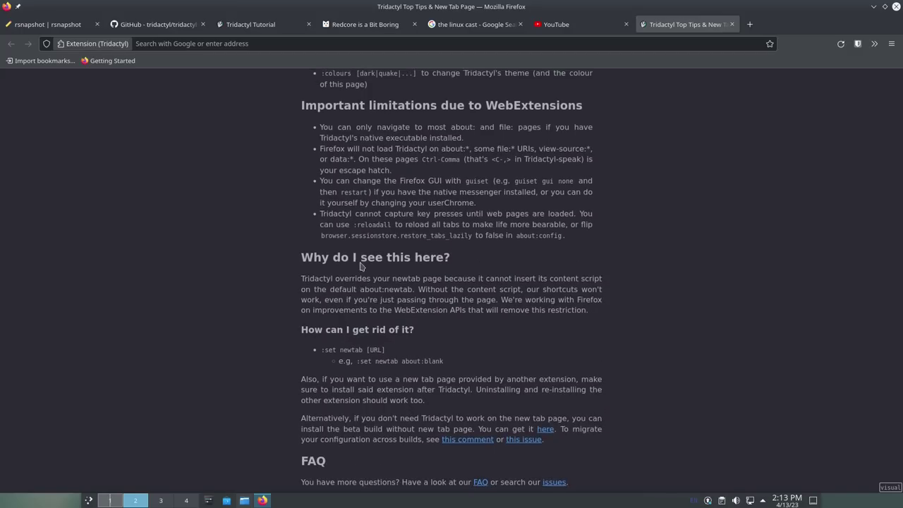
{"action": "scroll", "coordinate": [360, 265], "scroll_direction": "up", "scroll_amount": 10}
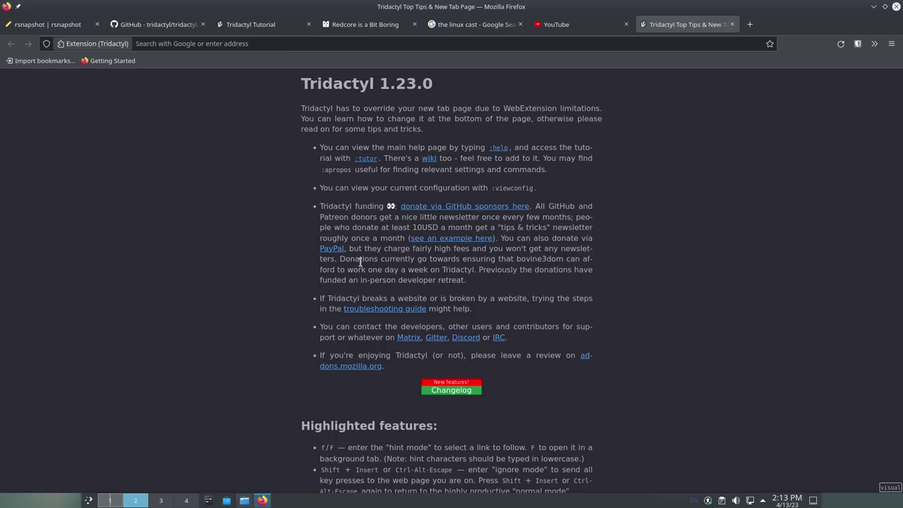
{"action": "scroll", "coordinate": [360, 263], "scroll_direction": "down", "scroll_amount": 10}
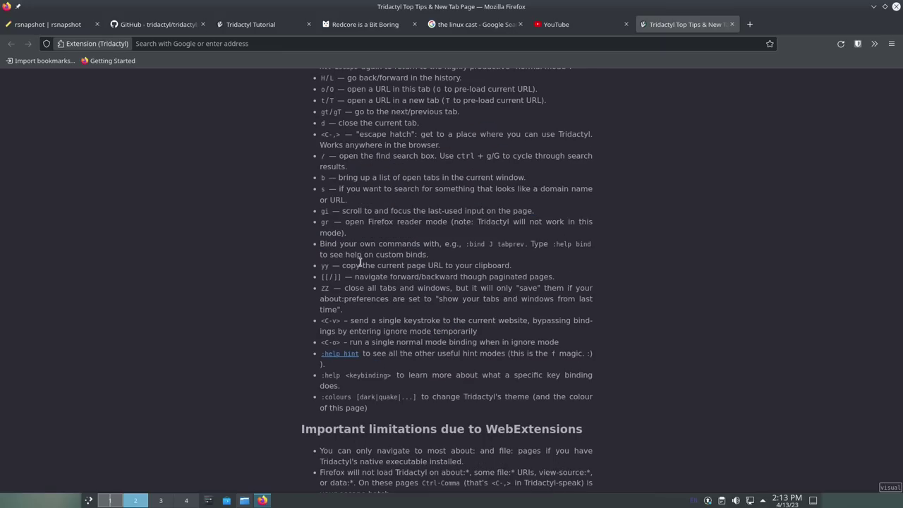
{"action": "scroll", "coordinate": [360, 263], "scroll_direction": "down", "scroll_amount": 9}
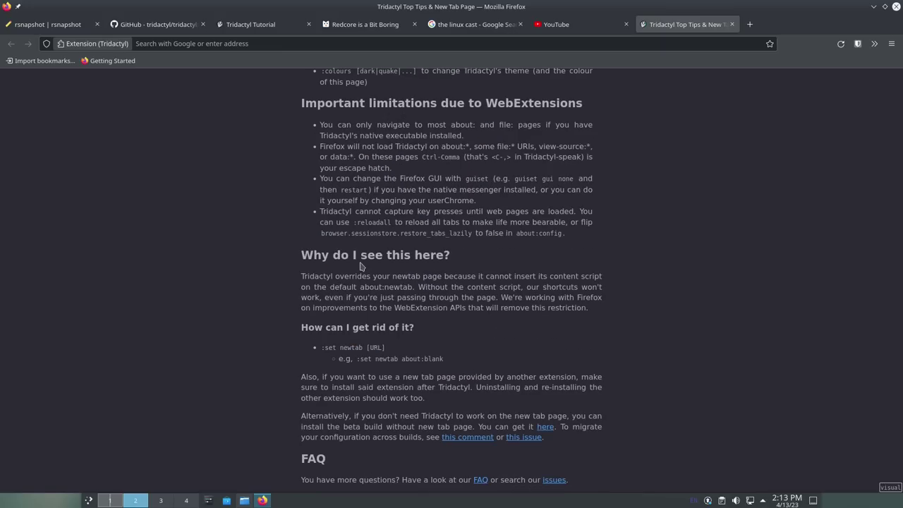
Step: Jump back to the top and quick-find 'view' once more before dismissing the results
{"action": "key", "text": "g"}
{"action": "key", "text": "g"}
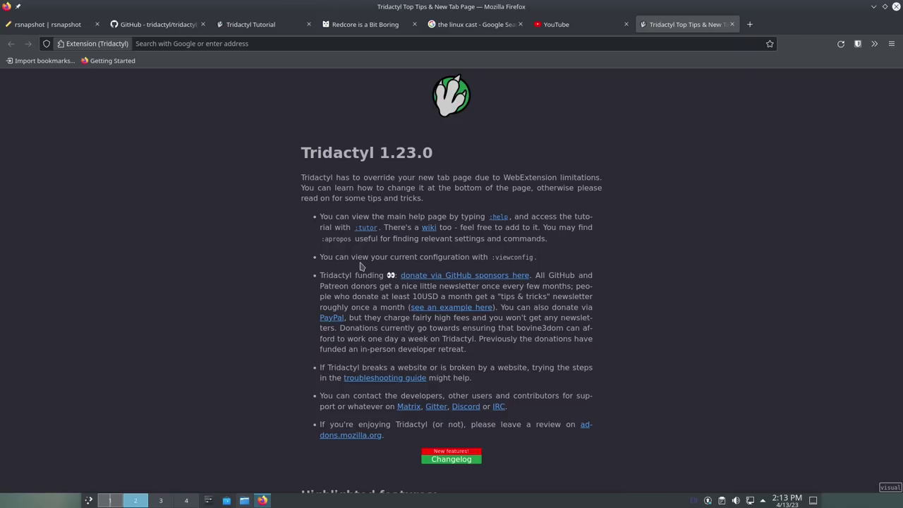
{"action": "key", "text": "slash"}
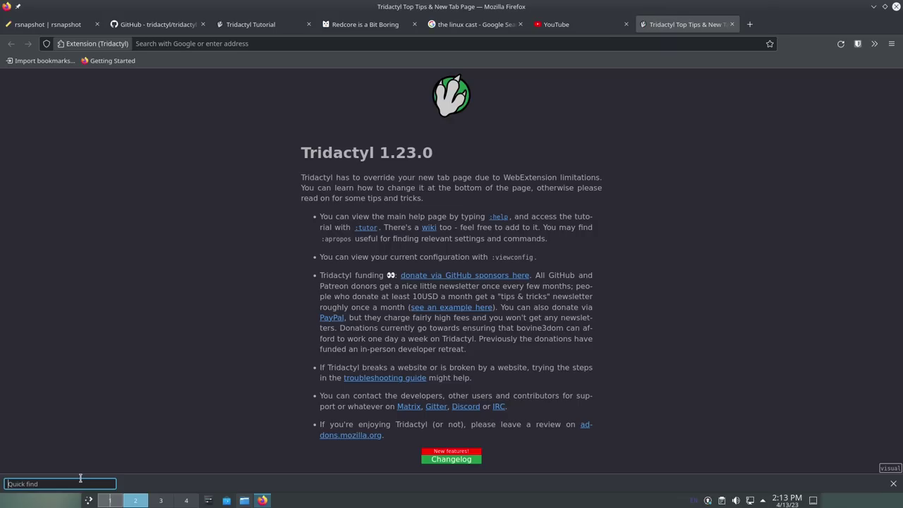
{"action": "type", "text": "view"}
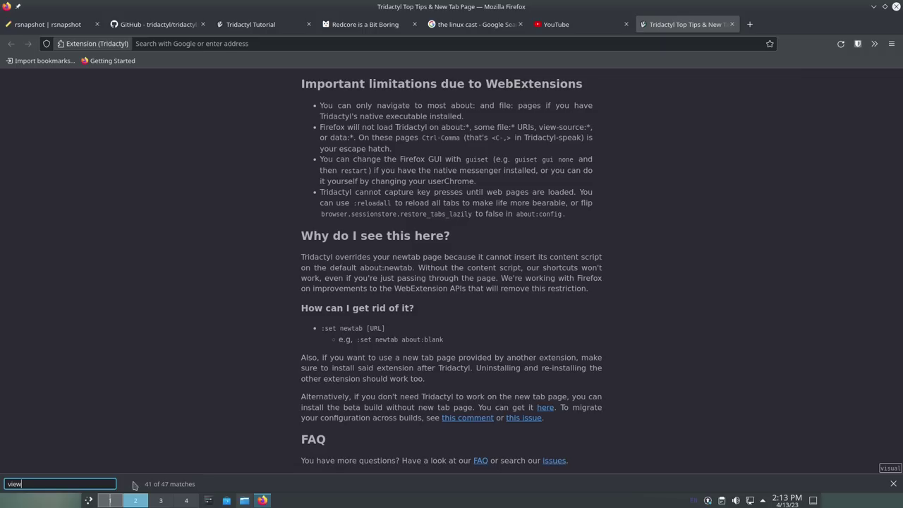
{"action": "key", "text": "Escape"}
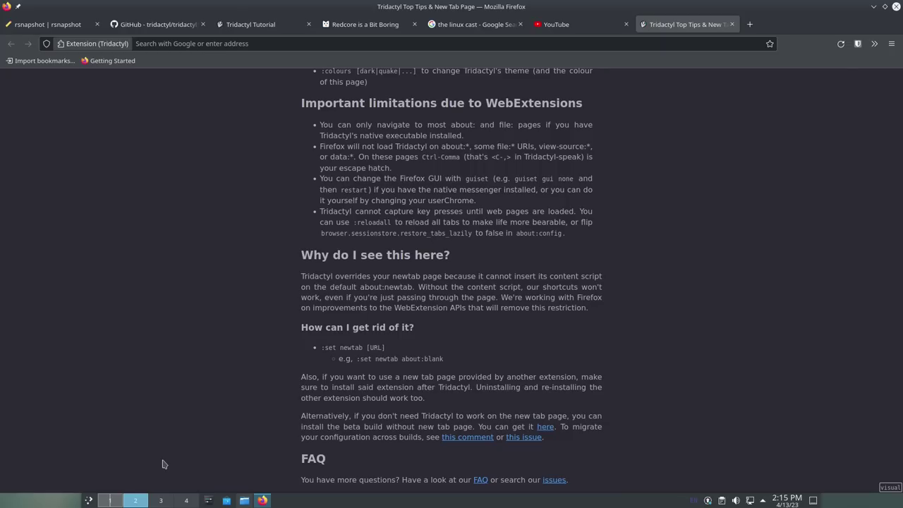
Step: Close the Top Tips tab and read the tutorial's Basics section on the five modes
{"action": "key", "text": "d"}
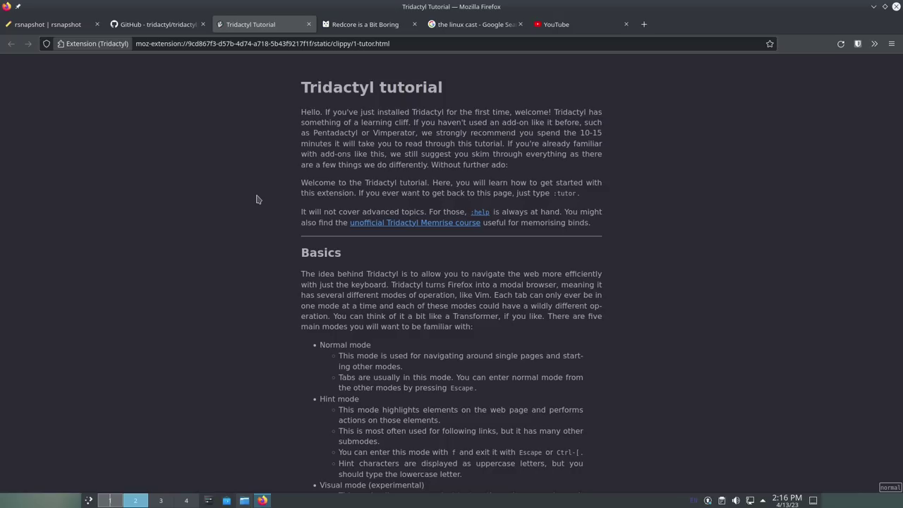
{"action": "scroll", "coordinate": [257, 200], "scroll_direction": "down", "scroll_amount": 3}
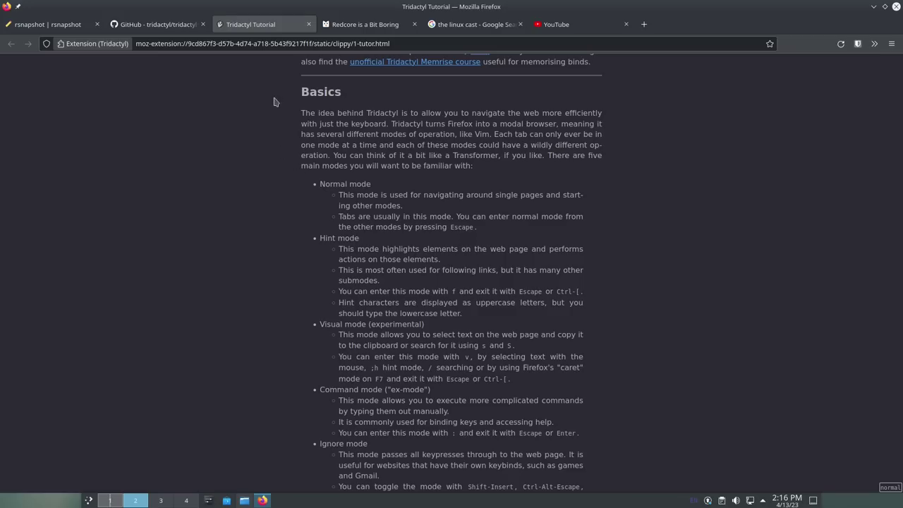
{"action": "left_click_drag", "start_coordinate": [286, 89], "coordinate": [460, 417]}
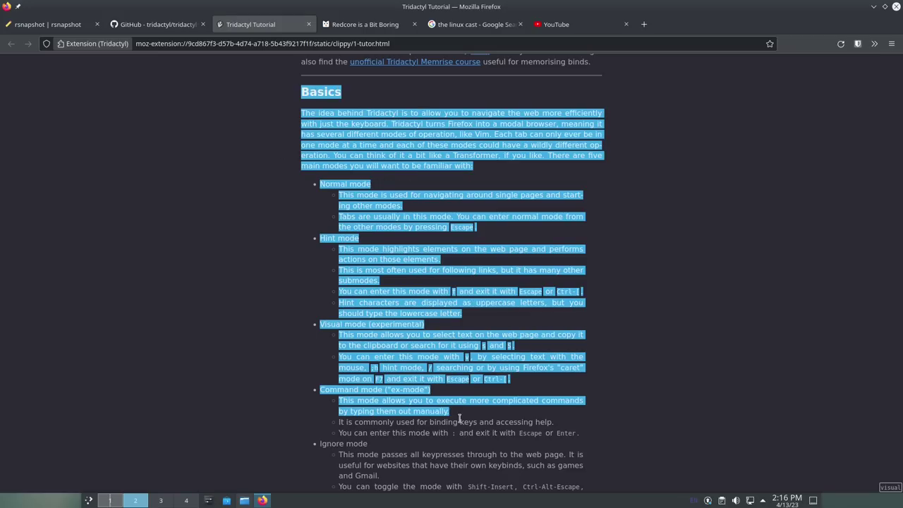
{"action": "left_click", "coordinate": [303, 343]}
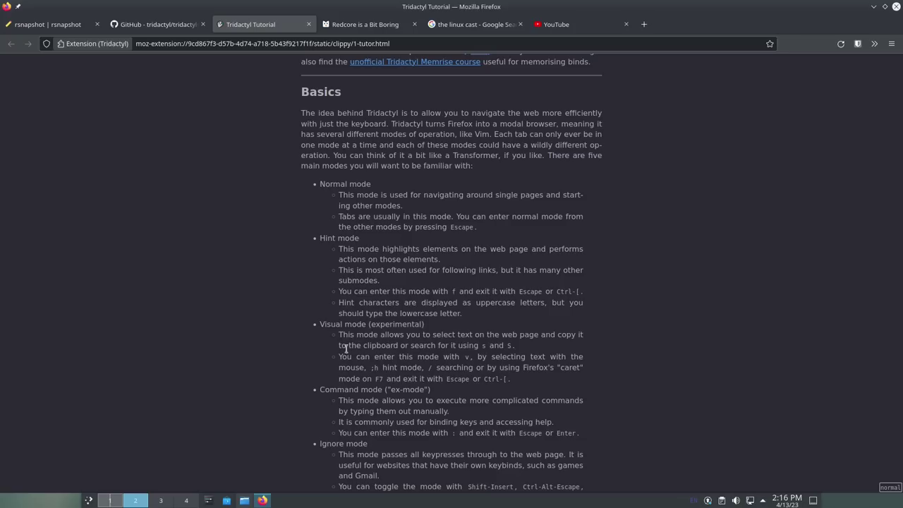
{"action": "scroll", "coordinate": [383, 366], "scroll_direction": "down", "scroll_amount": 1}
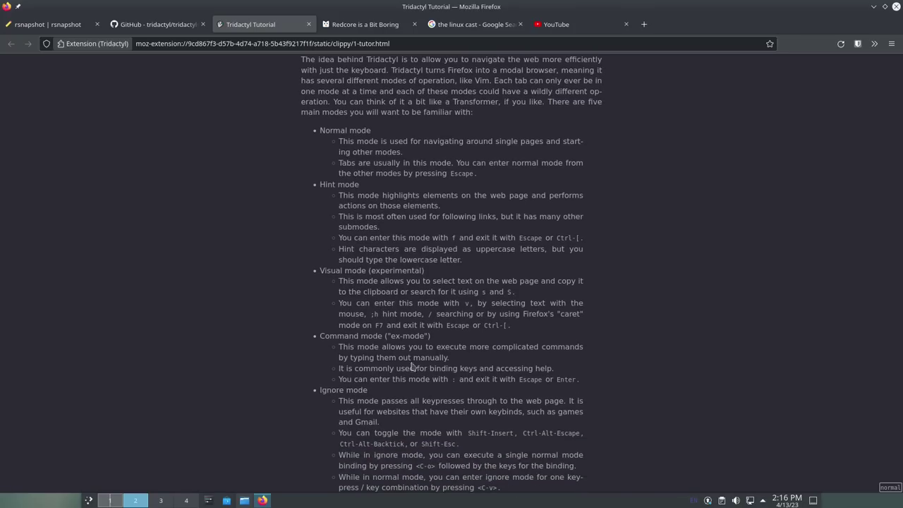
{"action": "scroll", "coordinate": [383, 381], "scroll_direction": "down", "scroll_amount": 2}
{"action": "scroll", "coordinate": [367, 400], "scroll_direction": "down", "scroll_amount": 2}
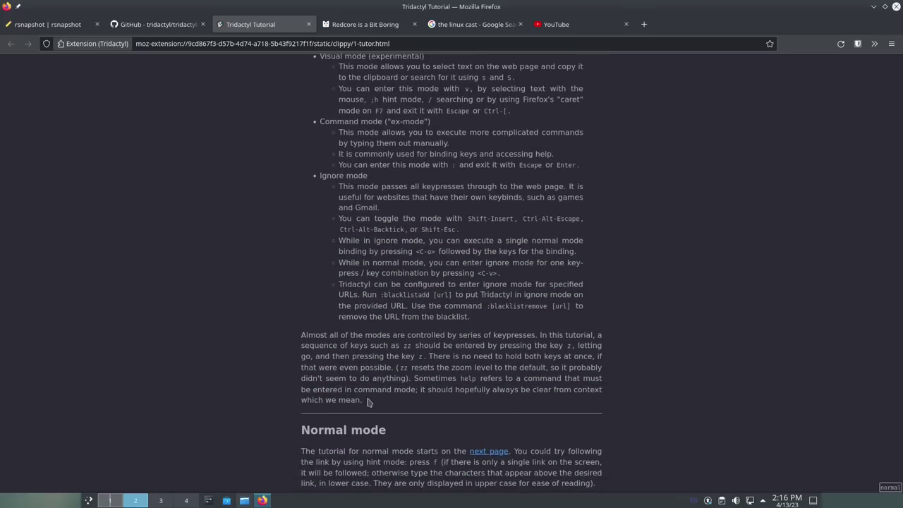
Step: Go through the Normal mode tutorial page, briefly listing open tabs with b, then reach Hint mode
{"action": "left_click", "coordinate": [483, 447]}
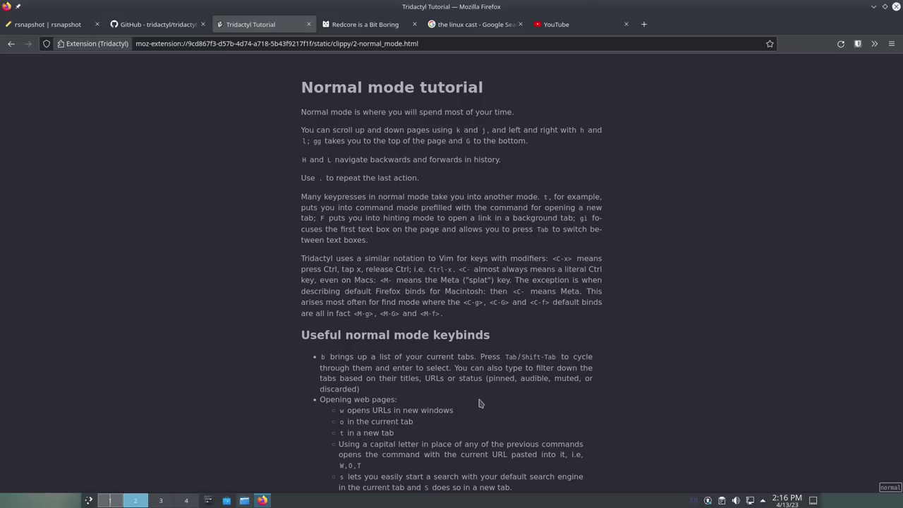
{"action": "scroll", "coordinate": [413, 384], "scroll_direction": "down", "scroll_amount": 1}
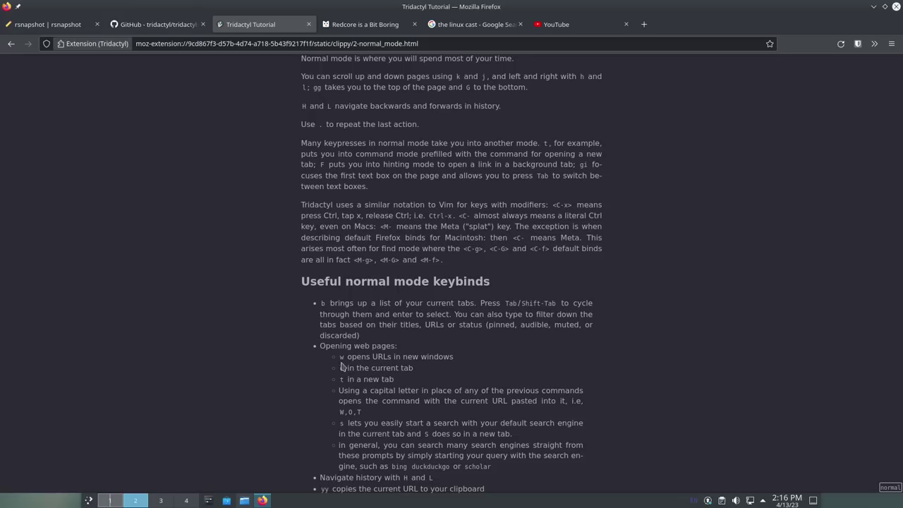
{"action": "scroll", "coordinate": [417, 370], "scroll_direction": "down", "scroll_amount": 1}
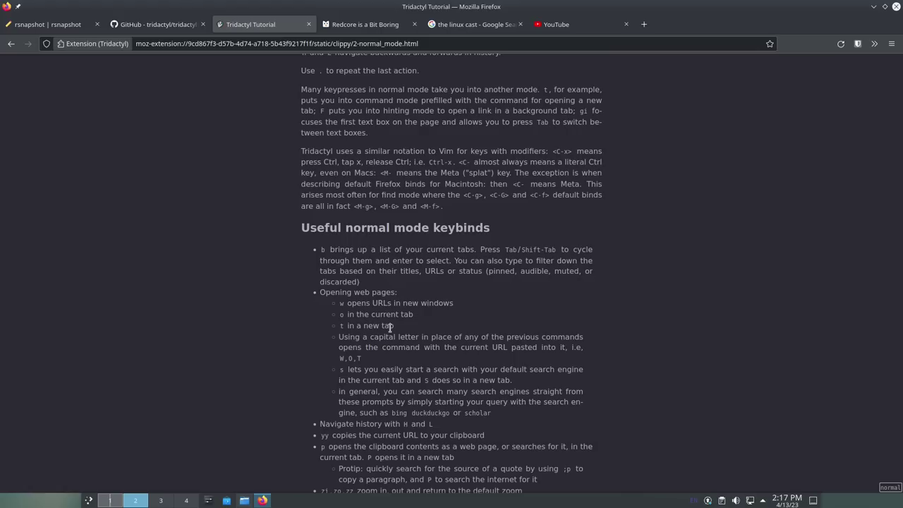
{"action": "key", "text": "b"}
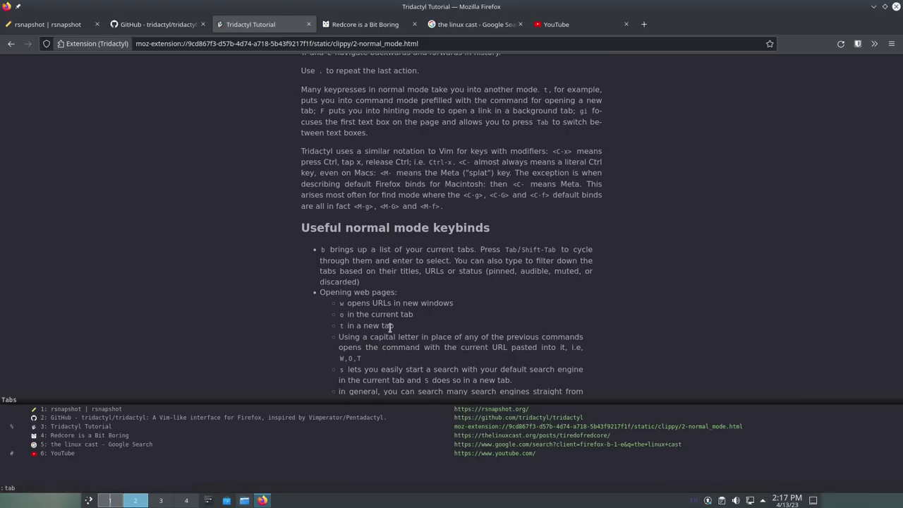
{"action": "key", "text": "Escape"}
{"action": "scroll", "coordinate": [389, 328], "scroll_direction": "down", "scroll_amount": 3}
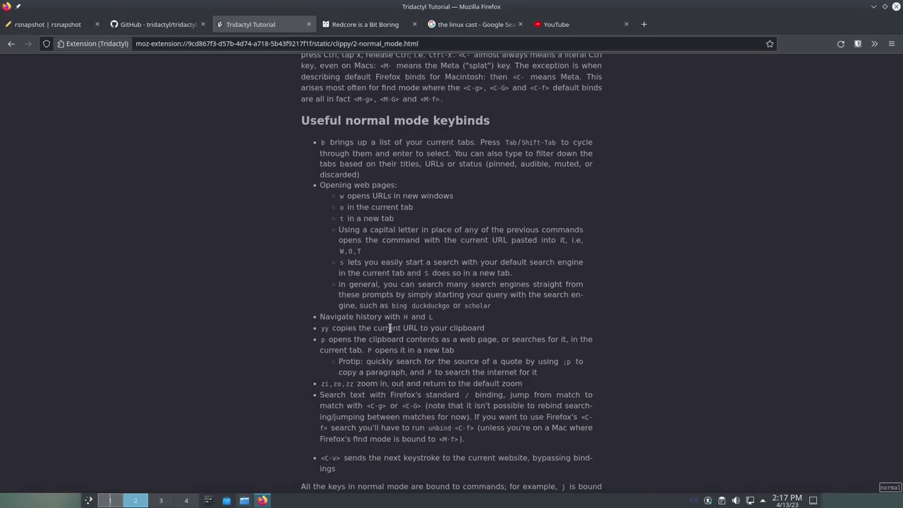
{"action": "scroll", "coordinate": [317, 272], "scroll_direction": "down", "scroll_amount": 6}
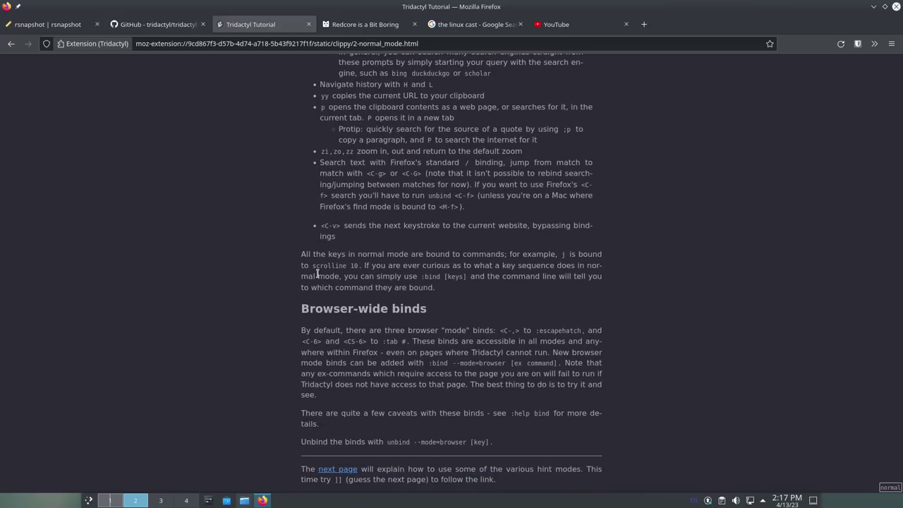
{"action": "left_click", "coordinate": [338, 471]}
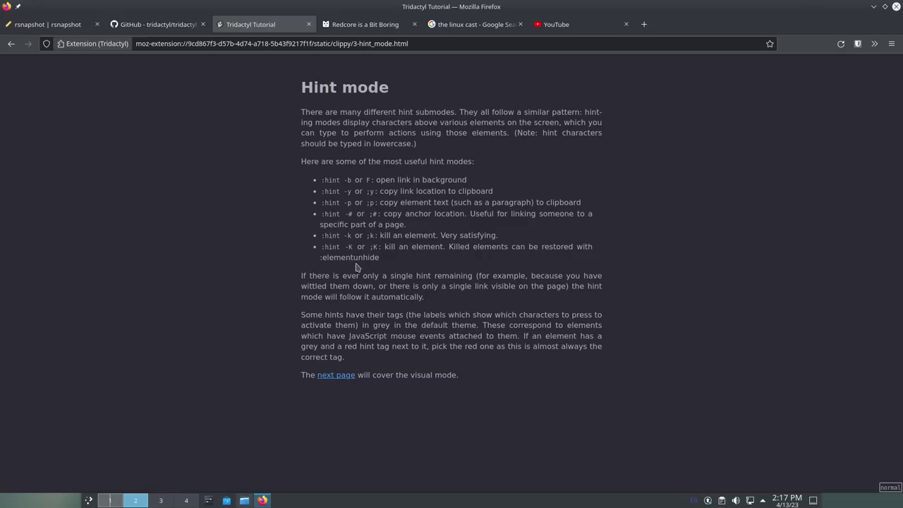
Step: Page through Visual and Command mode to the Settings page and scroll through its summary
{"action": "left_click", "coordinate": [341, 374]}
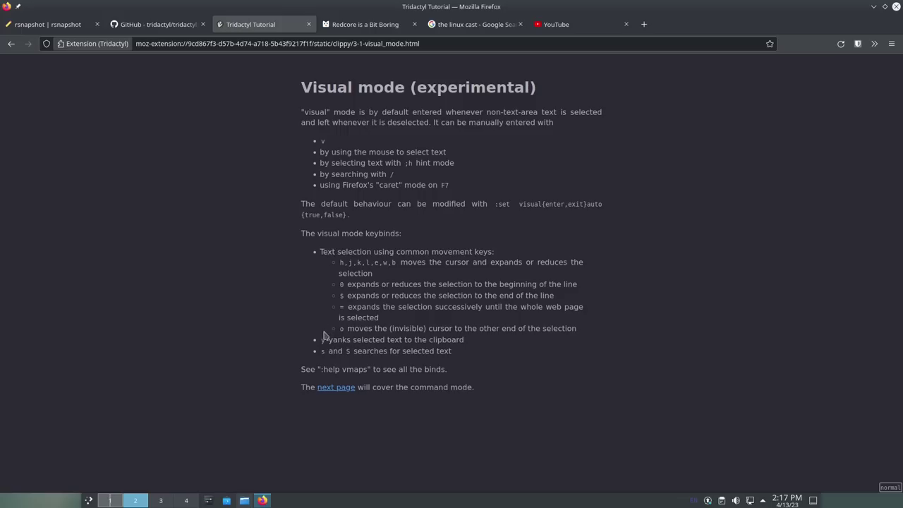
{"action": "left_click", "coordinate": [334, 388]}
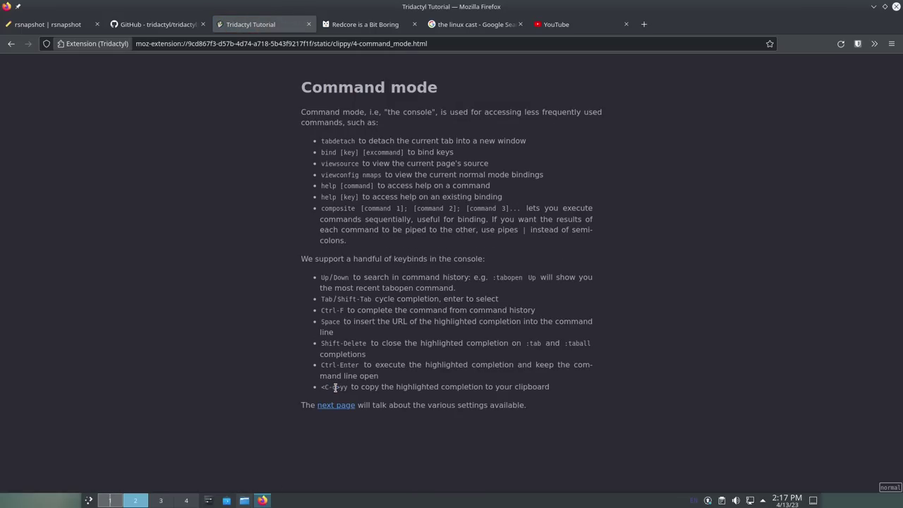
{"action": "left_click", "coordinate": [336, 405]}
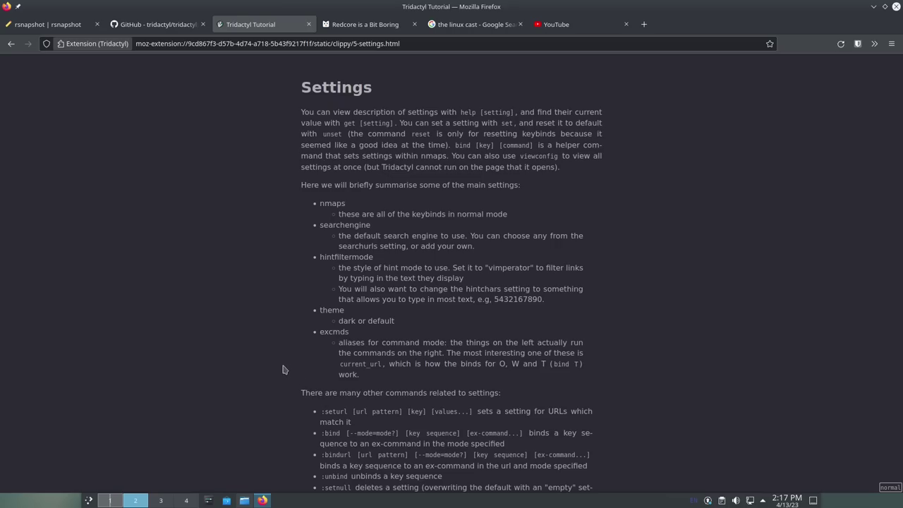
{"action": "scroll", "coordinate": [283, 369], "scroll_direction": "down", "scroll_amount": 1}
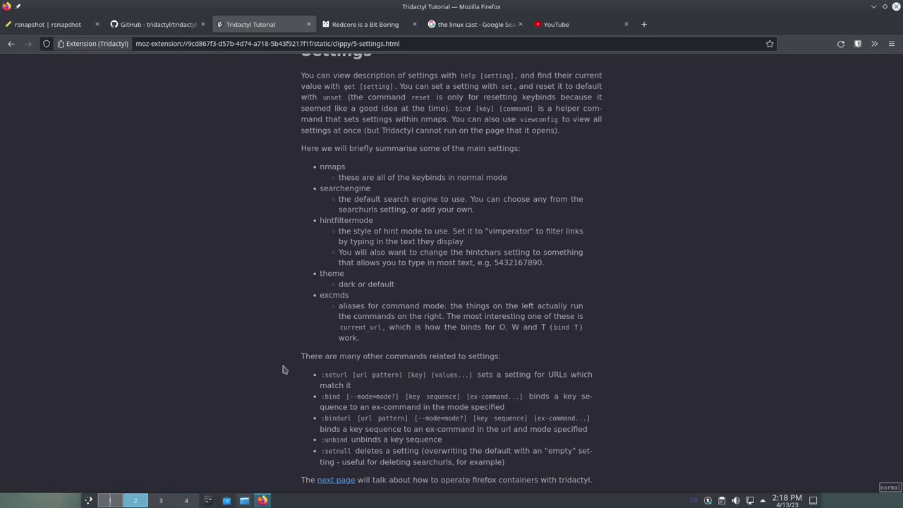
{"action": "scroll", "coordinate": [282, 370], "scroll_direction": "up", "scroll_amount": 1}
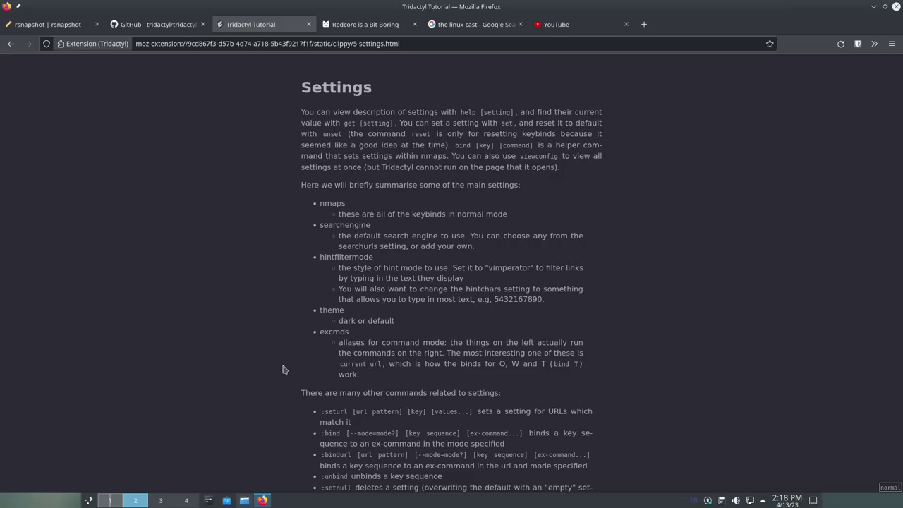
{"action": "scroll", "coordinate": [282, 369], "scroll_direction": "down", "scroll_amount": 1}
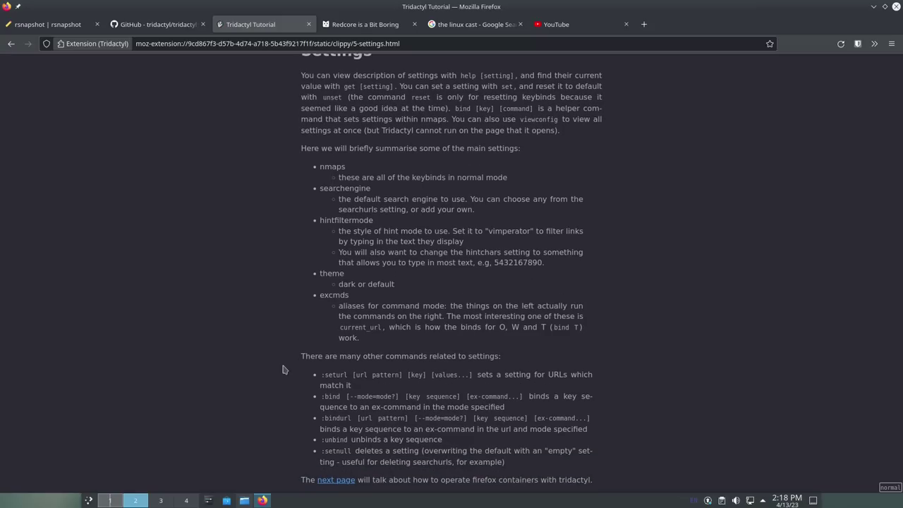
{"action": "scroll", "coordinate": [283, 369], "scroll_direction": "up", "scroll_amount": 1}
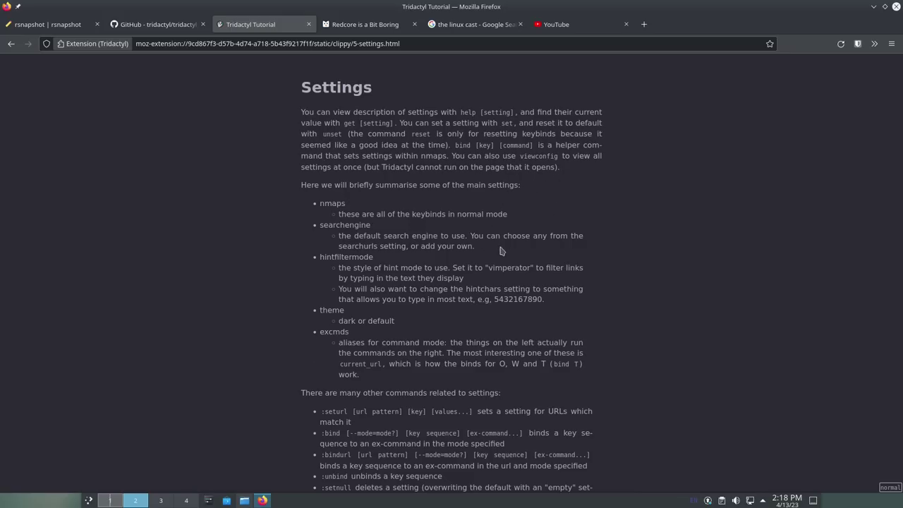
{"action": "scroll", "coordinate": [488, 251], "scroll_direction": "down", "scroll_amount": 1}
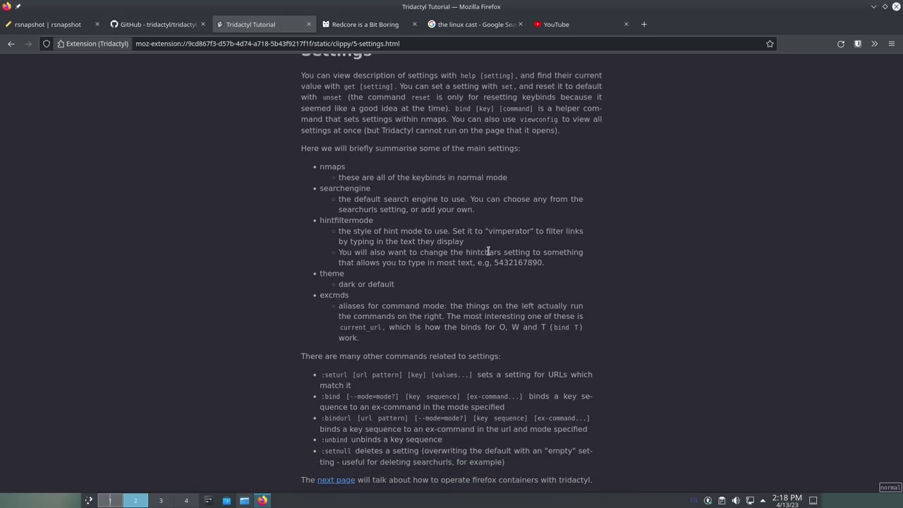
Step: Continue to the Containers page and run ':containercreate main green' from the command line
{"action": "left_click", "coordinate": [336, 480]}
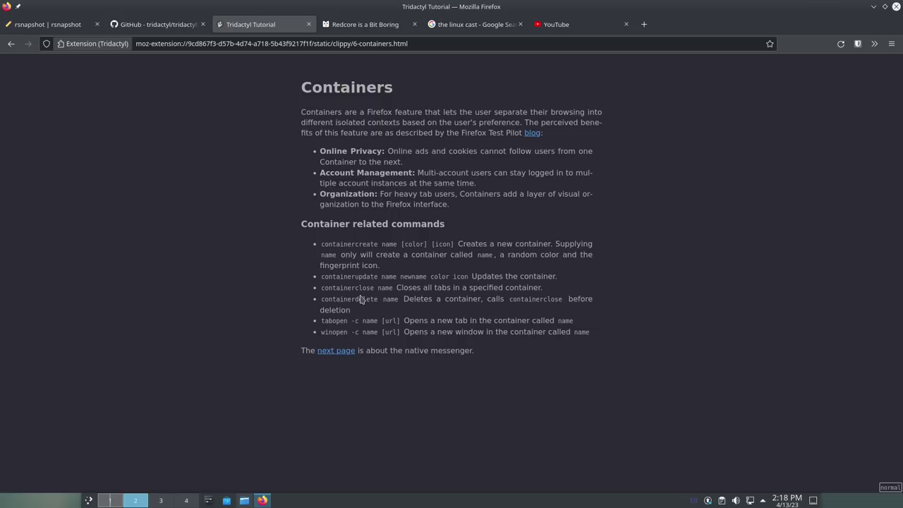
{"action": "key", "text": "colon"}
{"action": "type", "text": "containercreate main green"}
{"action": "key", "text": "Return"}
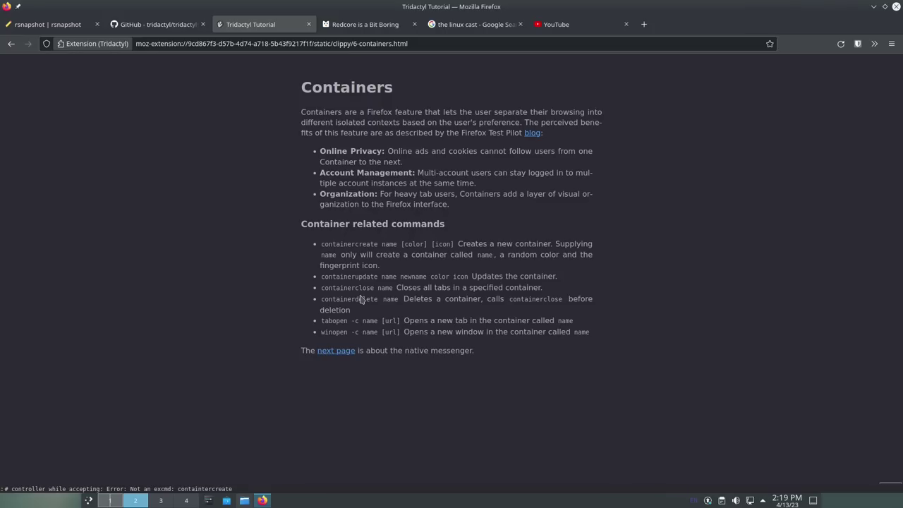
Step: Open a new tab and try reopening it via Open in New Container Tab > main
{"action": "key", "text": "ctrl+t"}
{"action": "right_click", "coordinate": [700, 26]}
{"action": "mouse_move", "coordinate": [753, 124]}
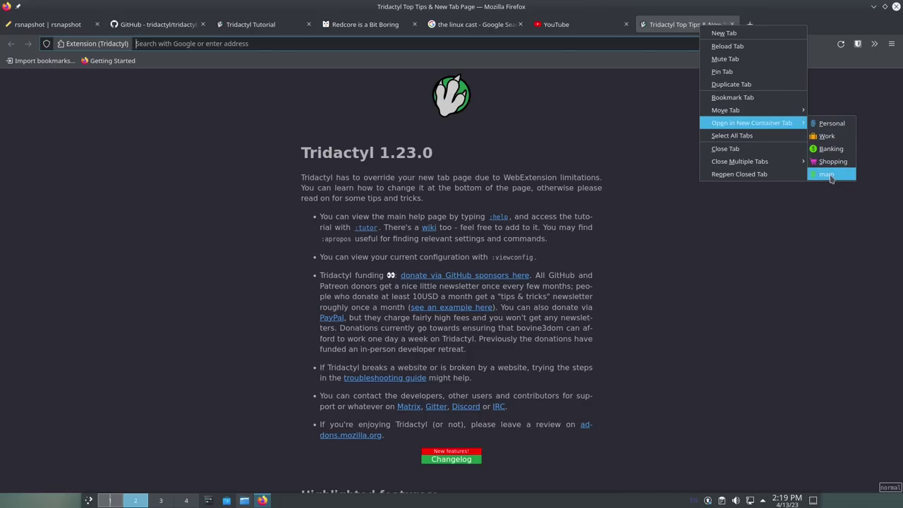
{"action": "left_click", "coordinate": [635, 174]}
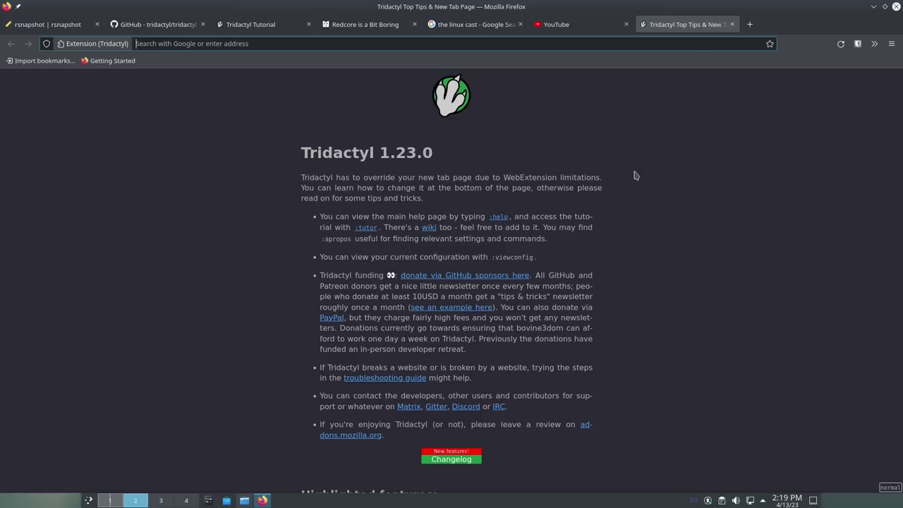
{"action": "key", "text": "Down"}
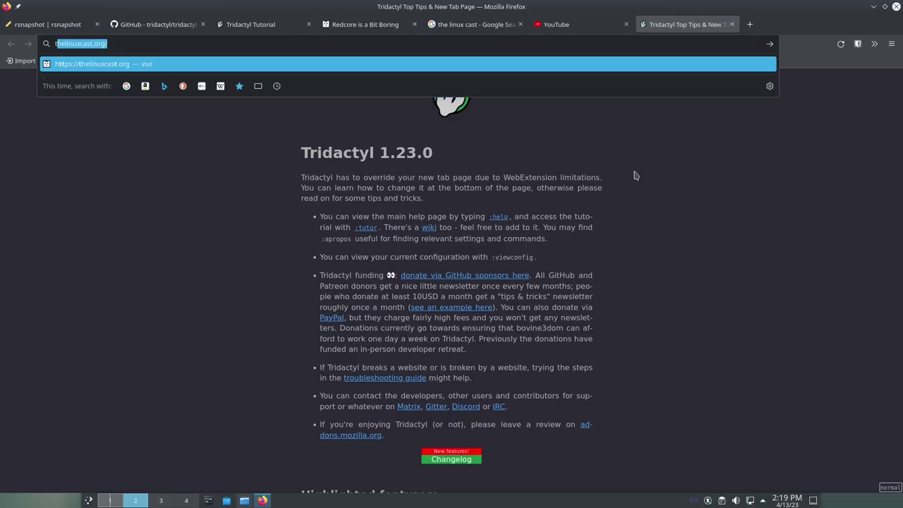
{"action": "key", "text": "Escape"}
{"action": "key", "text": "v"}
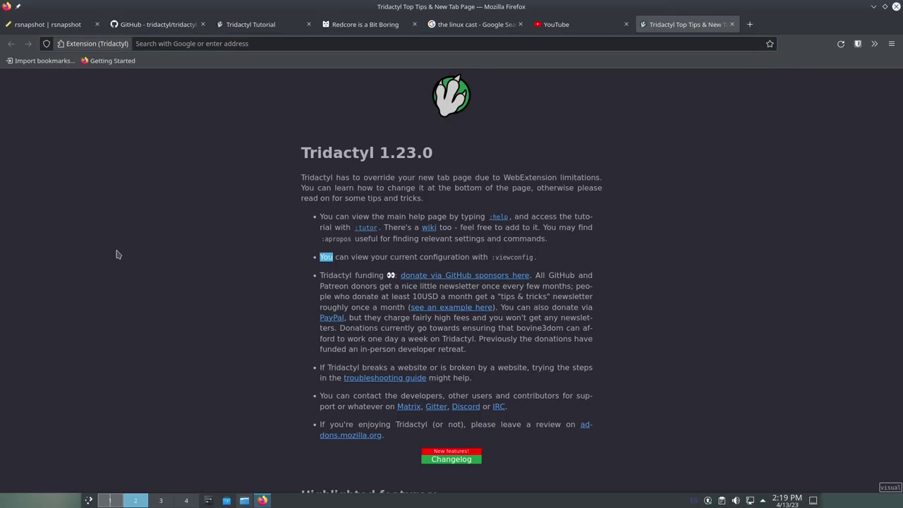
Step: Run 't -c main2' to open a new tab in the main2 container
{"action": "key", "text": "Escape"}
{"action": "key", "text": "t"}
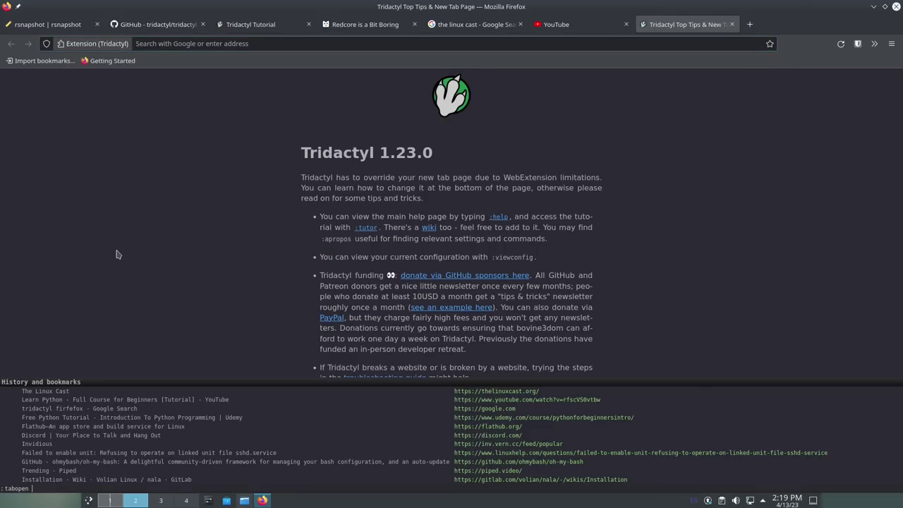
{"action": "type", "text": "-"}
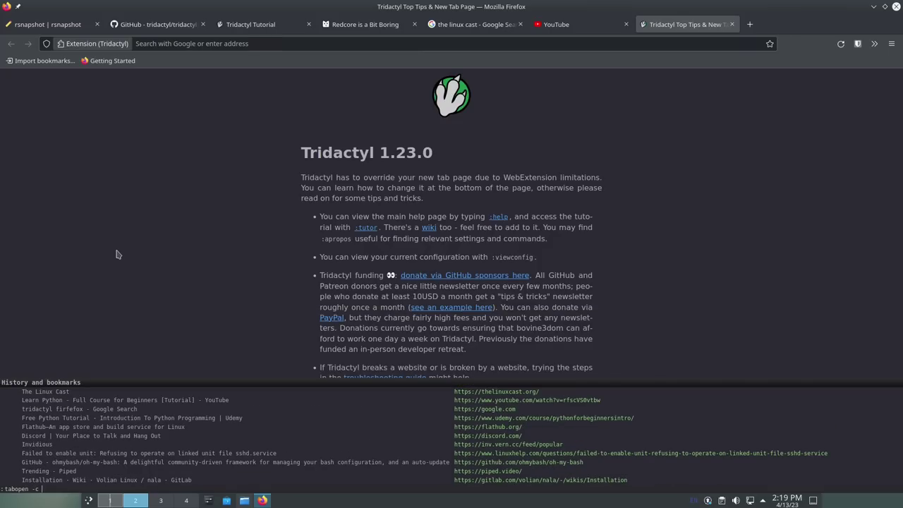
{"action": "type", "text": "c main2"}
{"action": "key", "text": "Return"}
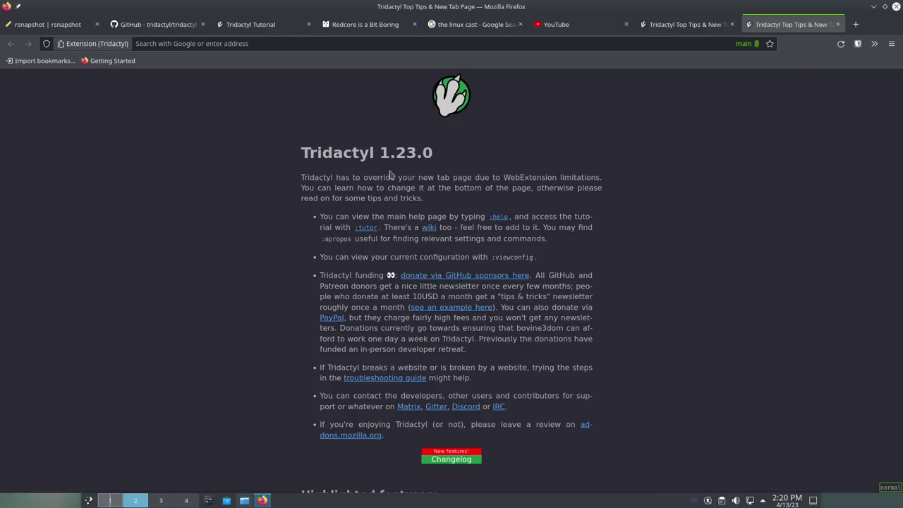
{"action": "right_click", "coordinate": [797, 24]}
Step: Dismiss the tab menu and scroll the default_config docs past the Index to allowautofocus
{"action": "mouse_move", "coordinate": [842, 123]}
{"action": "left_click", "coordinate": [752, 84]}
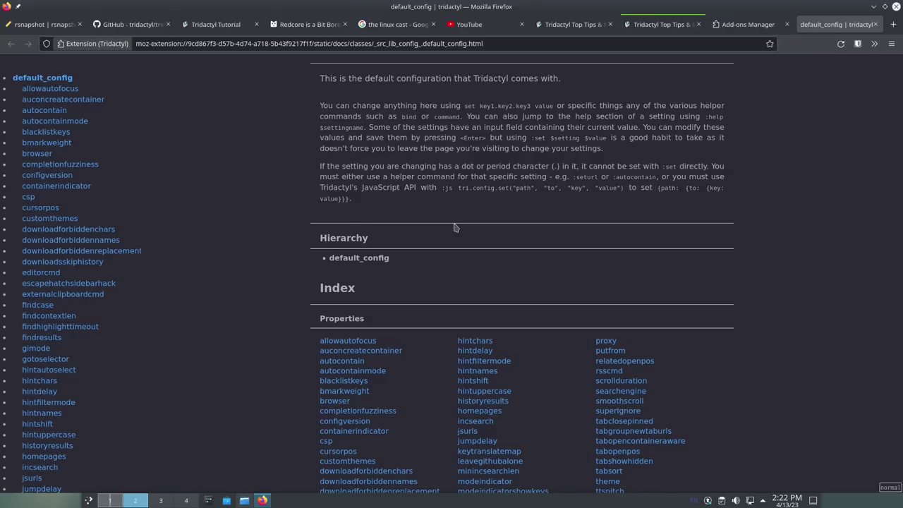
{"action": "scroll", "coordinate": [454, 227], "scroll_direction": "down", "scroll_amount": 1}
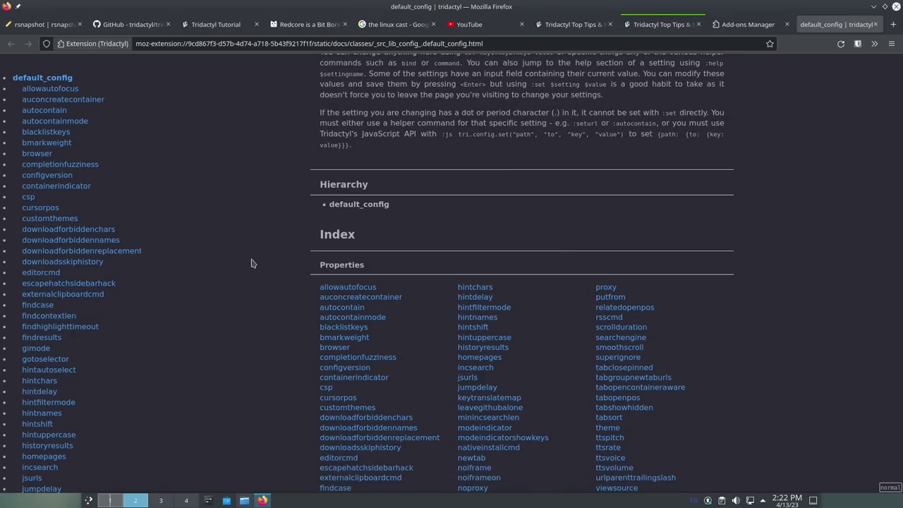
{"action": "scroll", "coordinate": [348, 275], "scroll_direction": "down", "scroll_amount": 6}
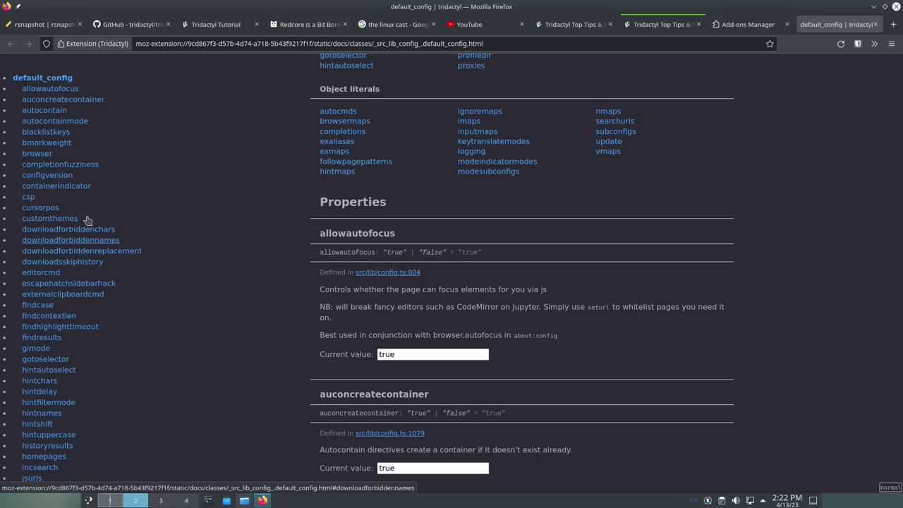
{"action": "scroll", "coordinate": [81, 215], "scroll_direction": "down", "scroll_amount": 4}
{"action": "scroll", "coordinate": [78, 214], "scroll_direction": "down", "scroll_amount": 10}
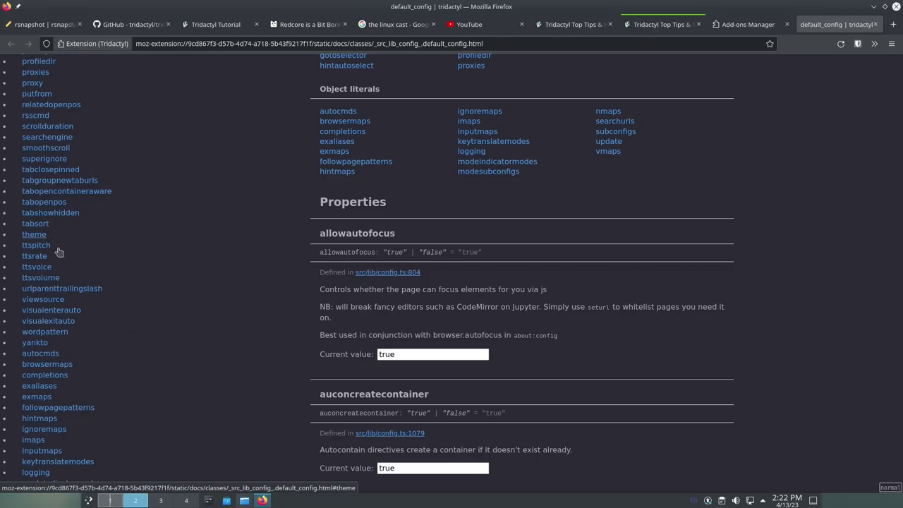
Step: Jump to the theme setting's documentation and highlight its description lines
{"action": "left_click", "coordinate": [40, 236]}
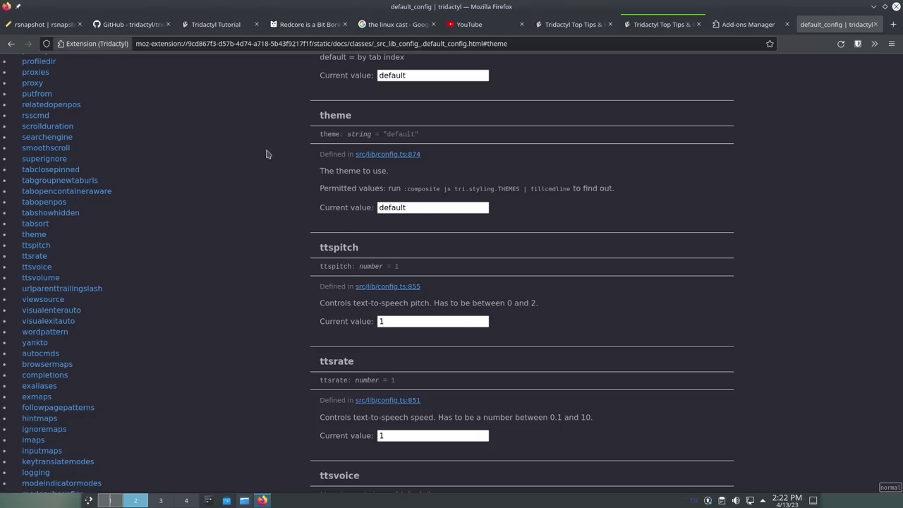
{"action": "left_click_drag", "start_coordinate": [611, 188], "coordinate": [308, 176]}
{"action": "left_click", "coordinate": [314, 177]}
Step: Scroll down the default_config page to the get_current_url, h, installnative and man entries
{"action": "scroll", "coordinate": [314, 178], "scroll_direction": "down", "scroll_amount": 20}
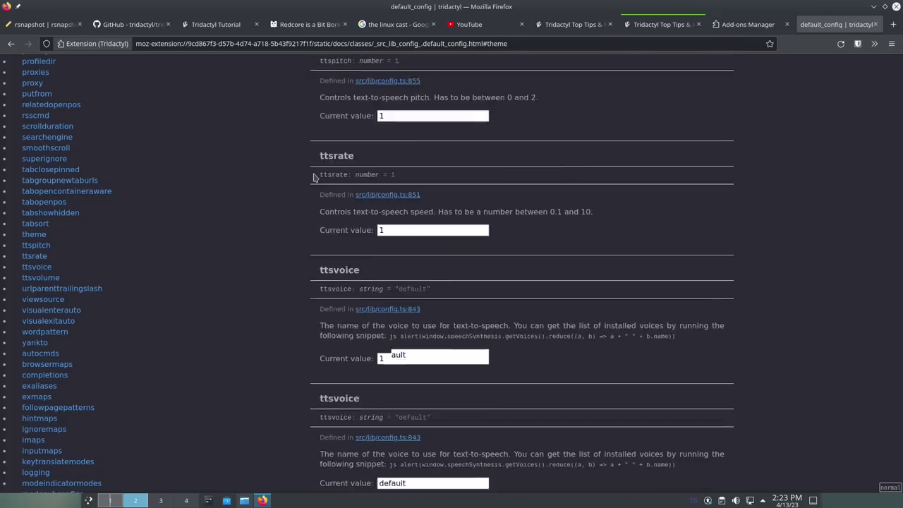
{"action": "scroll", "coordinate": [314, 177], "scroll_direction": "down", "scroll_amount": 20}
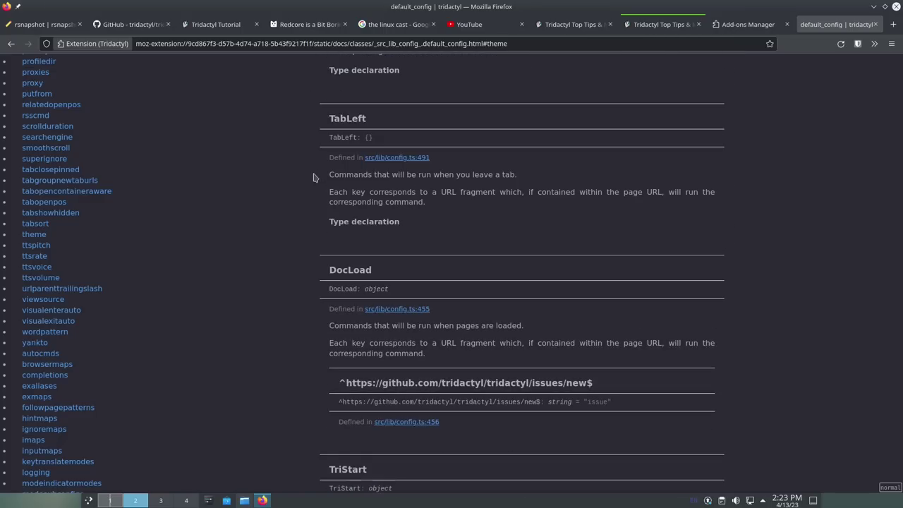
{"action": "scroll", "coordinate": [314, 178], "scroll_direction": "down", "scroll_amount": 20}
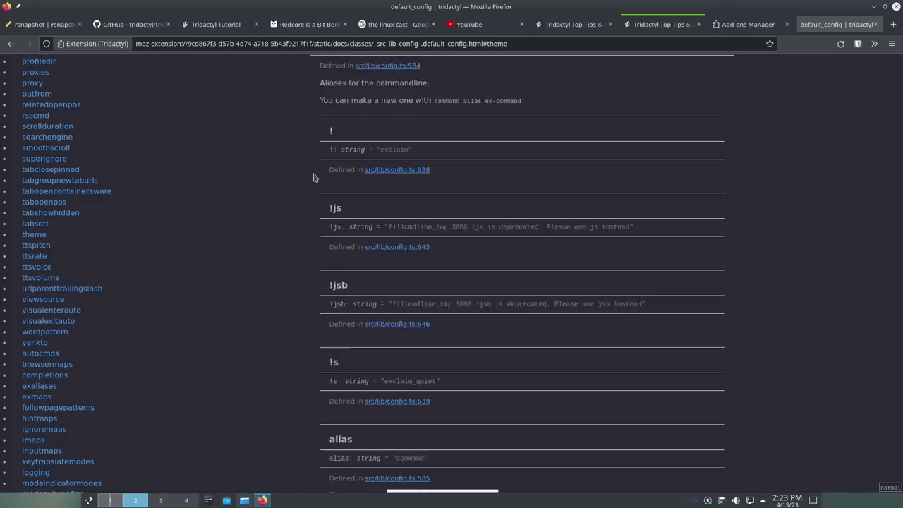
{"action": "scroll", "coordinate": [314, 178], "scroll_direction": "down", "scroll_amount": 20}
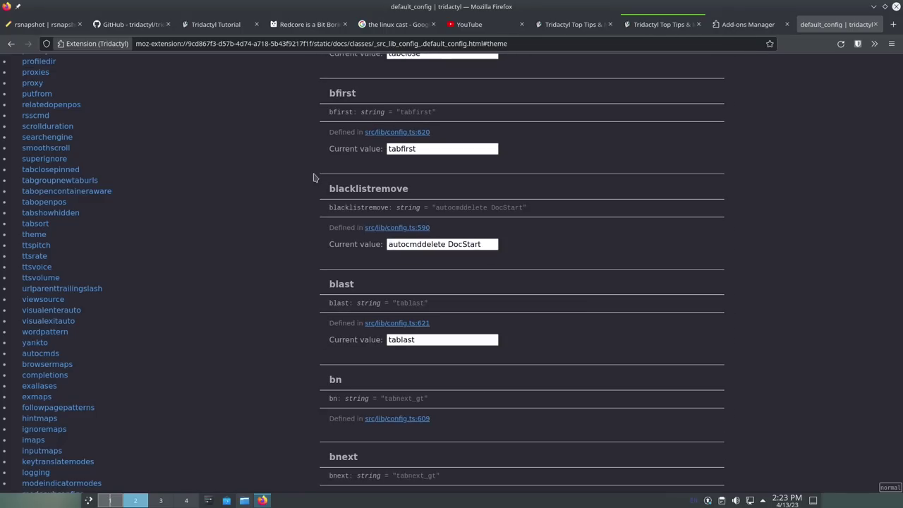
{"action": "scroll", "coordinate": [314, 178], "scroll_direction": "down", "scroll_amount": 20}
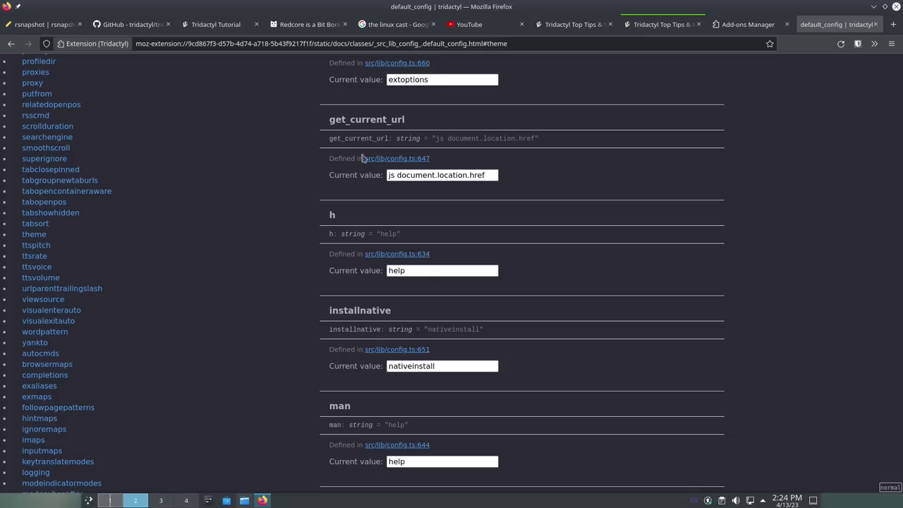
Step: Close the Add-ons Manager and default_config docs tabs, leaving the Tridactyl 1.23.0 new tab page
{"action": "left_click", "coordinate": [785, 25]}
{"action": "left_click", "coordinate": [786, 24]}
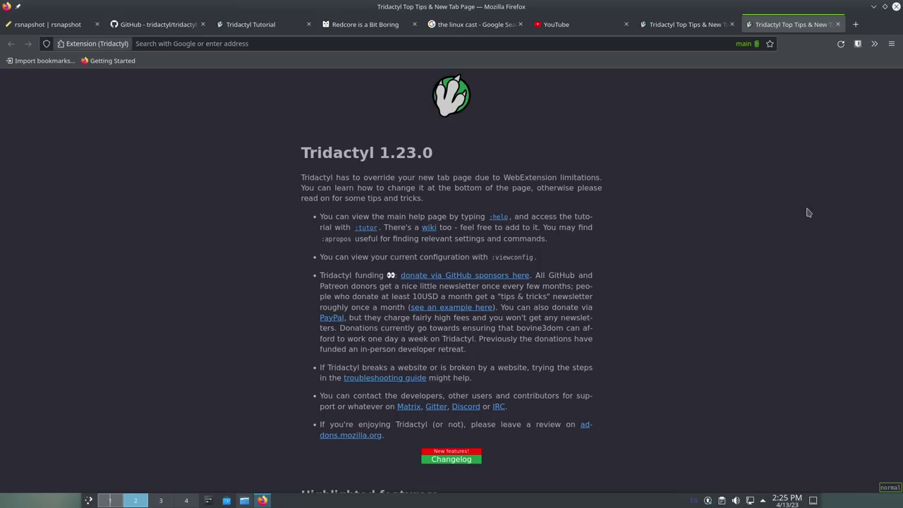
{"action": "left_click", "coordinate": [855, 26]}
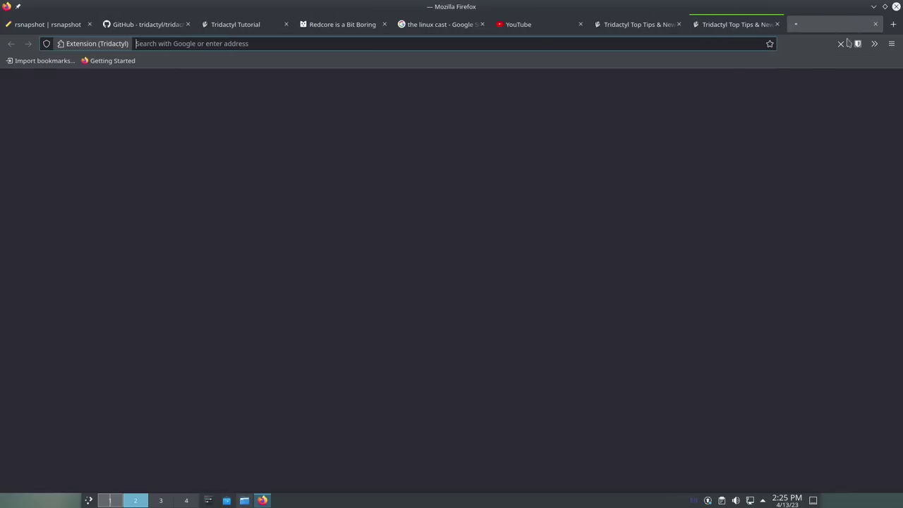